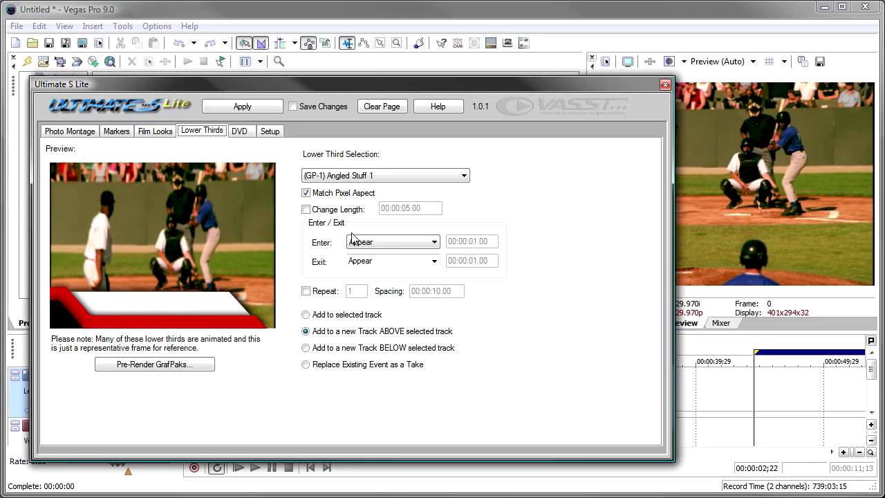
Browse the lower-third designs (Angled Stuff 2, BlueLine Express, Boxes) toward (GP-1) Checker Me Out
{"action": "left_click", "coordinate": [456, 175]}
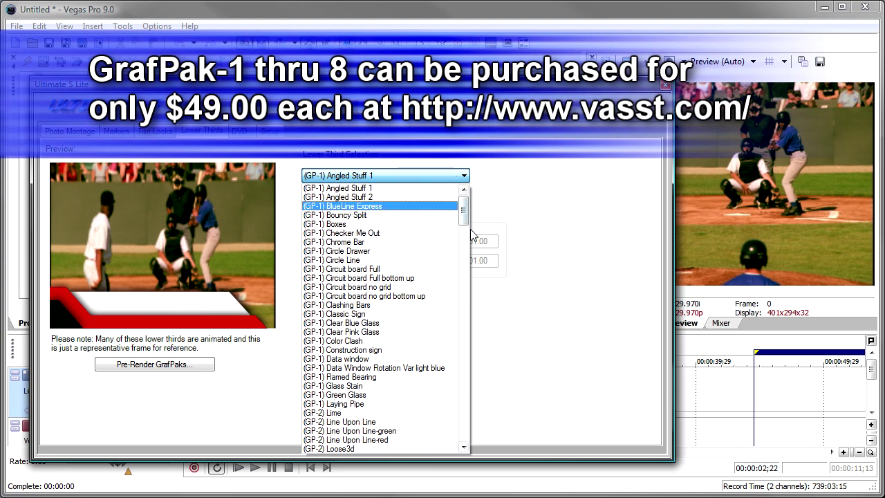
{"action": "left_click_drag", "start_coordinate": [461, 221], "coordinate": [431, 174]}
{"action": "left_click", "coordinate": [431, 175]}
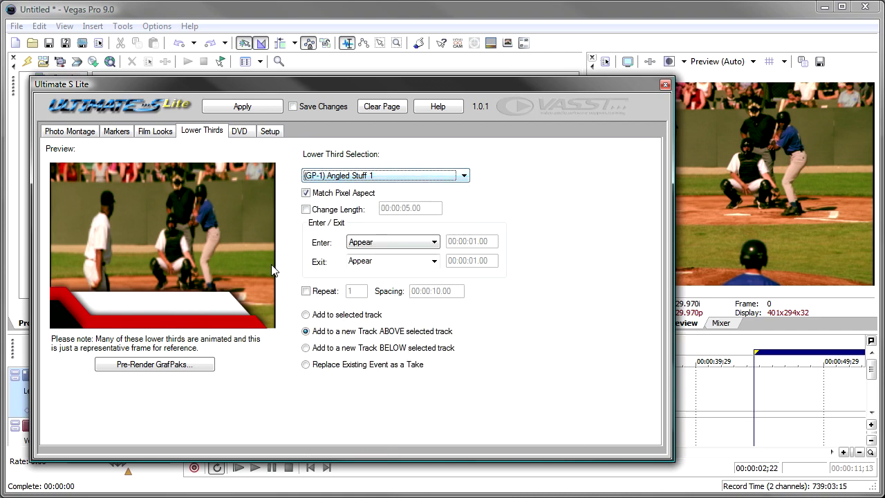
{"action": "key", "text": "Down"}
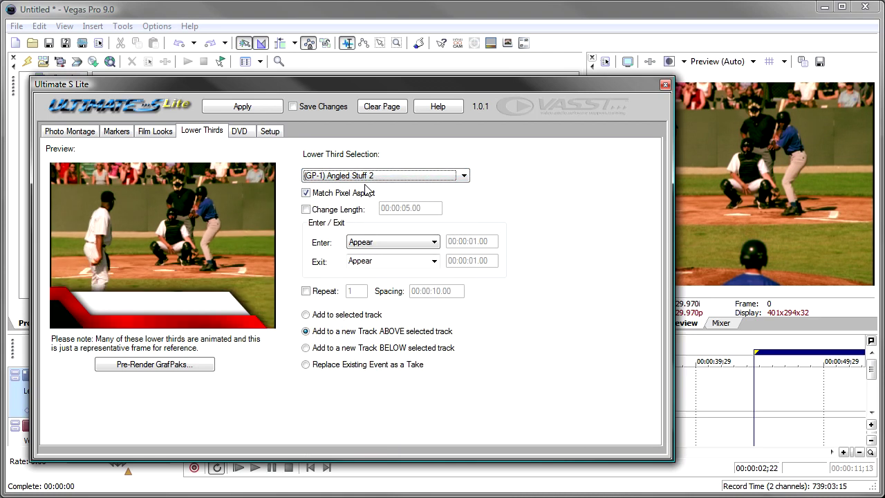
{"action": "key", "text": "Down"}
{"action": "key", "text": "Down"}
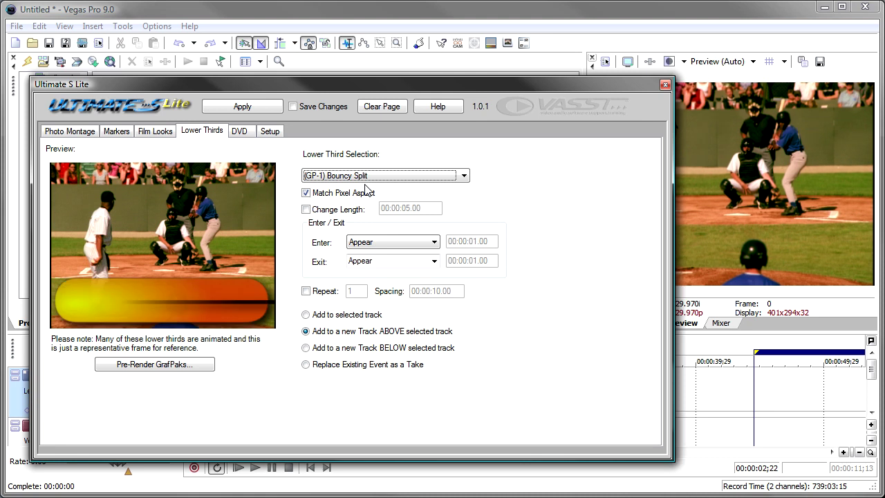
{"action": "key", "text": "Down"}
{"action": "key", "text": "Down"}
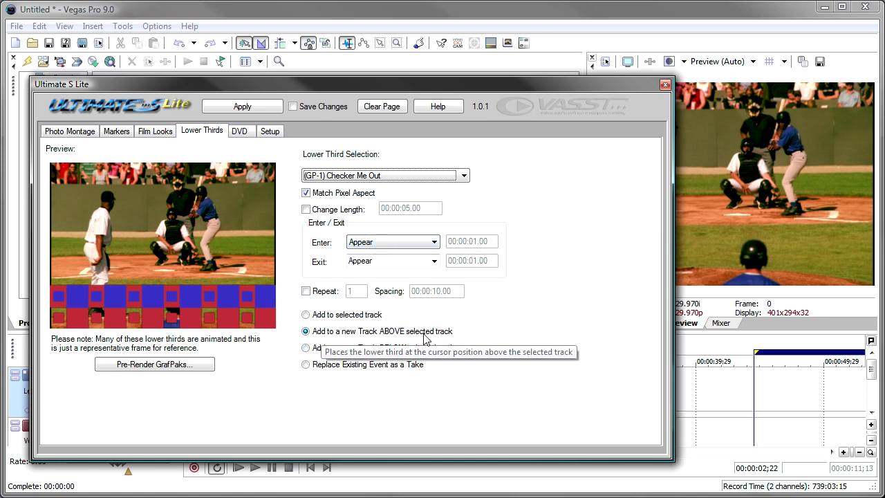
Apply Checker Me Out on a new track, dock Ultimate S Lite, and preview playback
{"action": "left_click", "coordinate": [227, 108]}
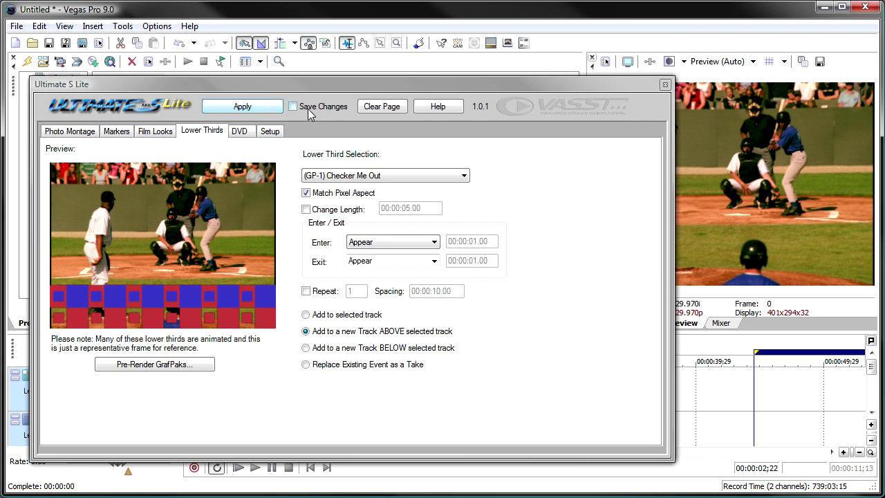
{"action": "double_click", "coordinate": [129, 86]}
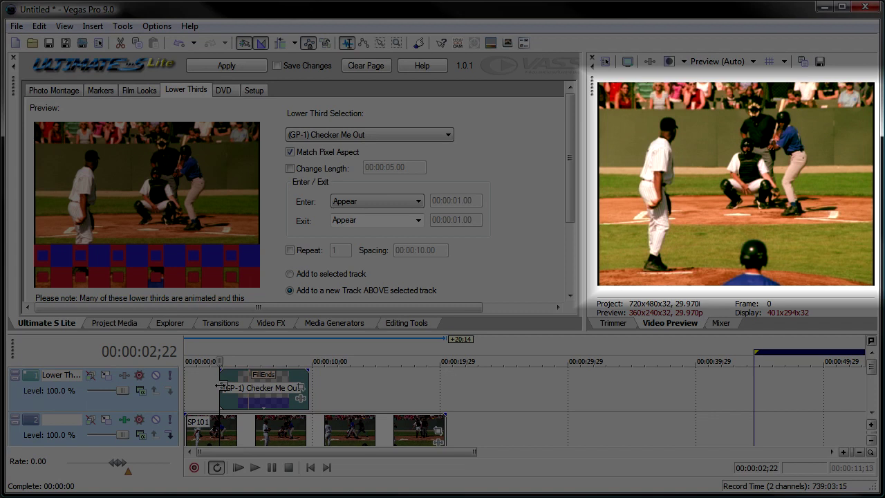
{"action": "key", "text": "space"}
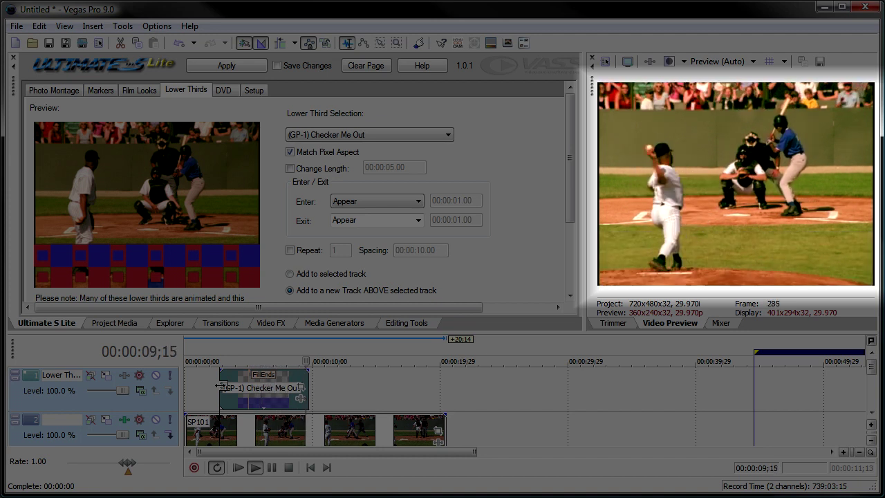
{"action": "key", "text": "space"}
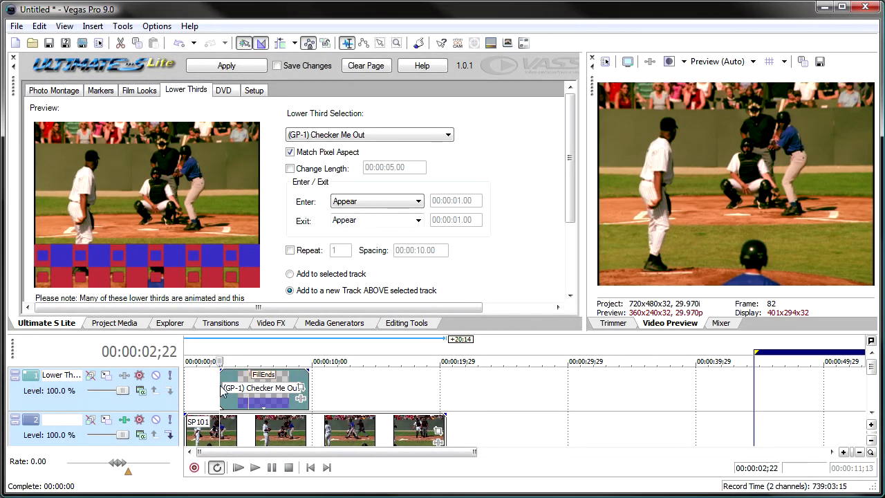
Insert a new top video track and add Sony Text generated media to it
{"action": "key", "text": "ctrl+shift+q"}
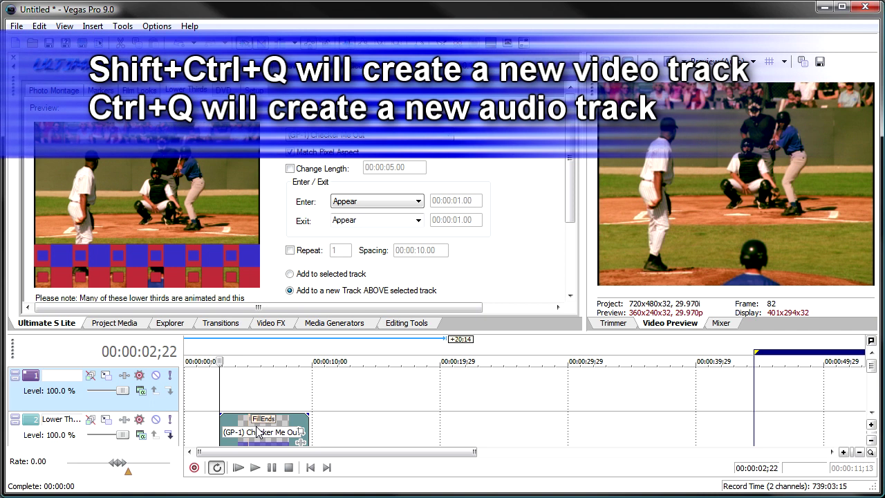
{"action": "double_click", "coordinate": [258, 432]}
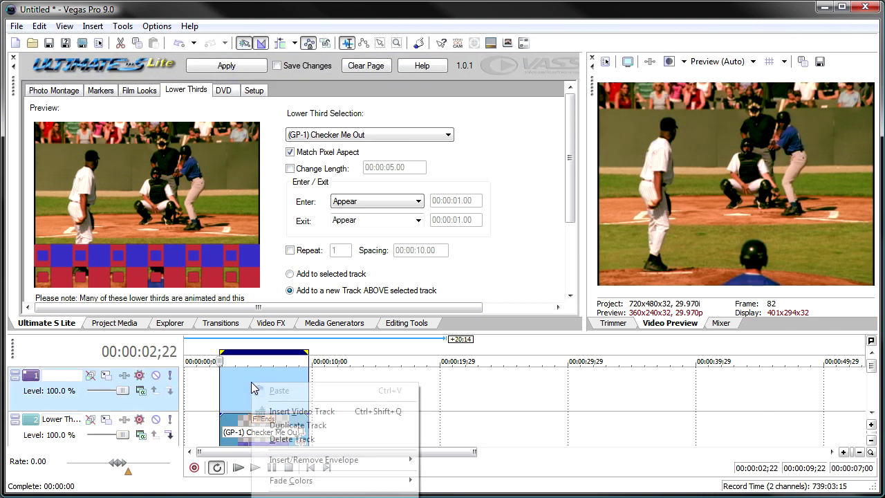
{"action": "right_click", "coordinate": [251, 387]}
{"action": "key", "text": "Return"}
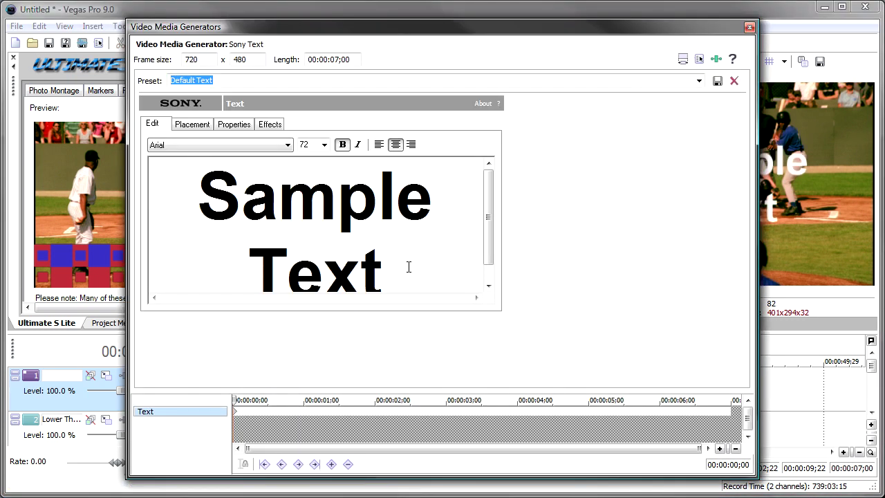
Replace the Sample Text with 'Joe Batter' at font size 24
{"action": "left_click", "coordinate": [409, 267]}
{"action": "left_click_drag", "start_coordinate": [401, 225], "coordinate": [188, 141]}
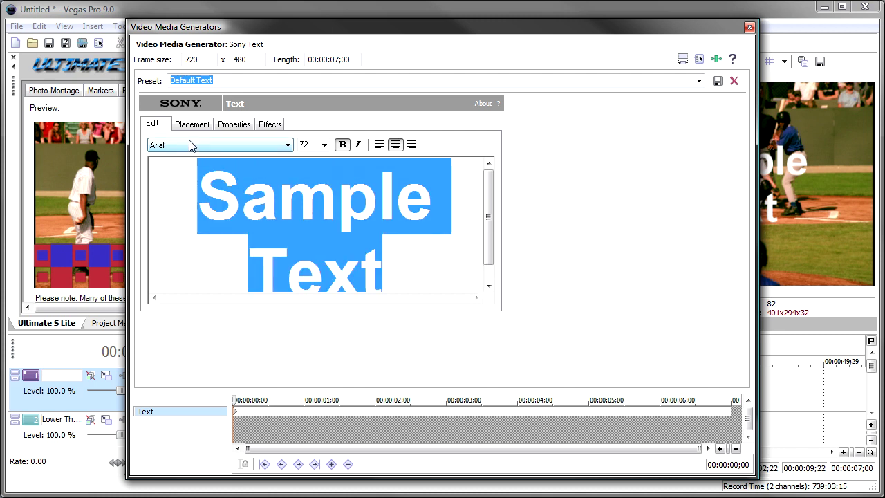
{"action": "key", "text": "Delete"}
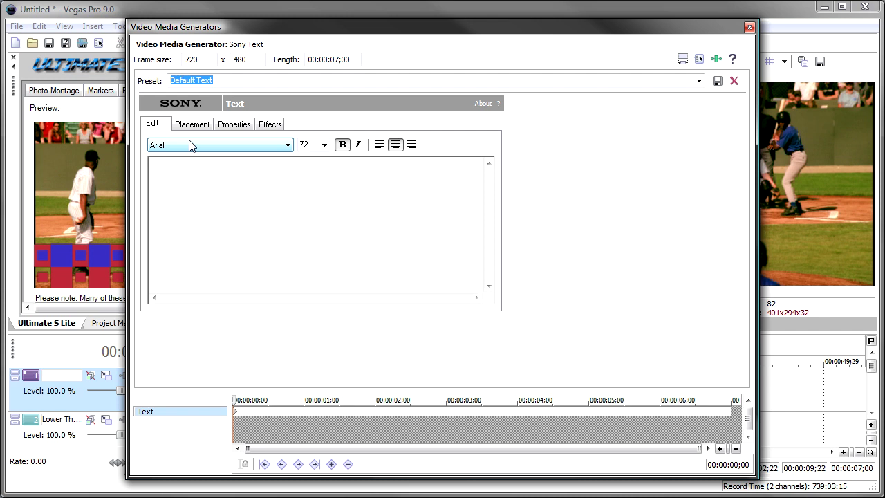
{"action": "type", "text": "Joe Batter"}
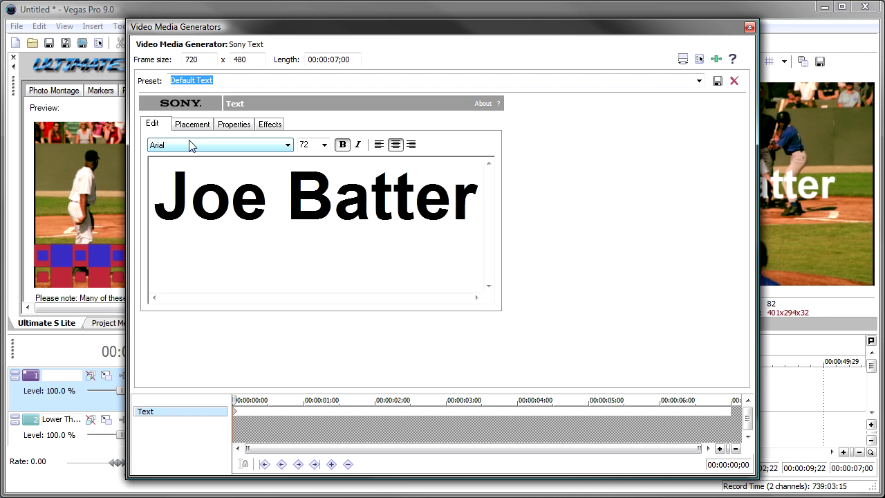
{"action": "key", "text": "ctrl+a"}
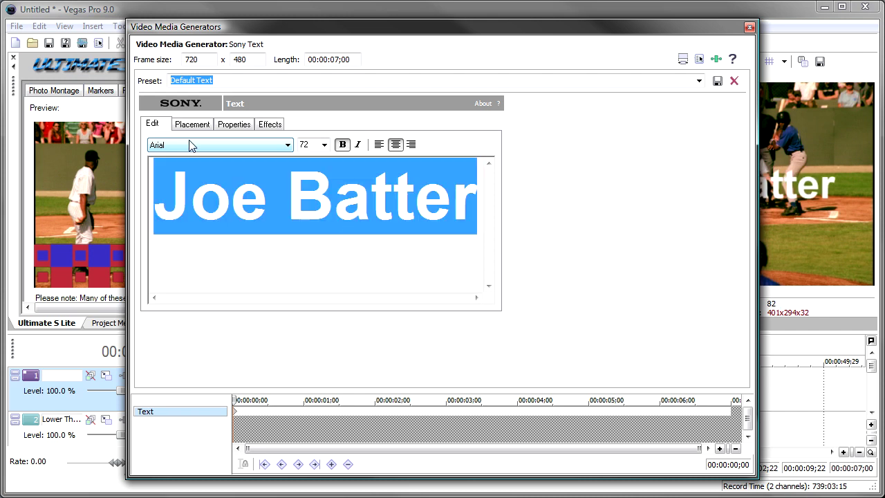
{"action": "left_click", "coordinate": [324, 145]}
{"action": "left_click", "coordinate": [304, 247]}
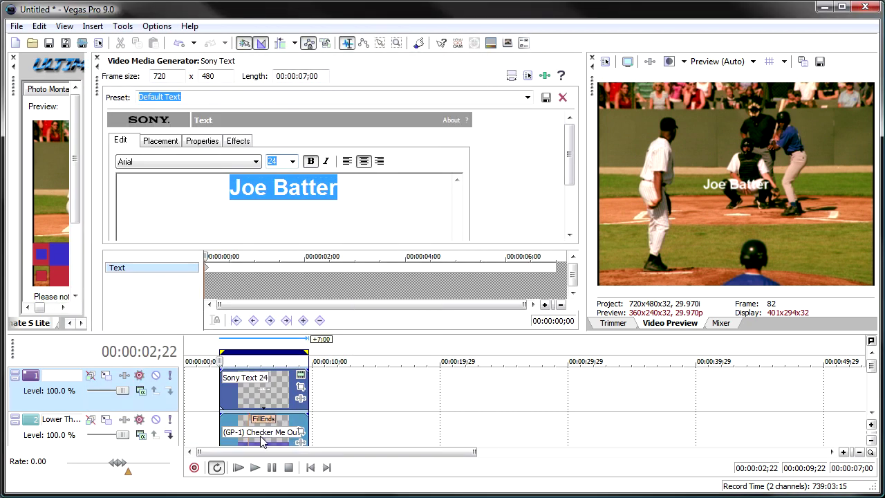
Float the text generator window and enlarge the Joe Batter title to size 36
{"action": "left_click", "coordinate": [263, 385]}
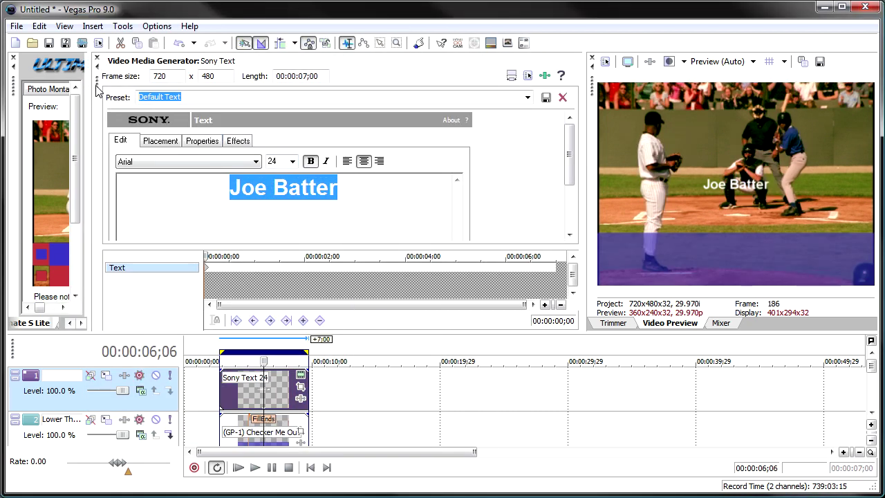
{"action": "left_click_drag", "start_coordinate": [99, 125], "coordinate": [69, 97]}
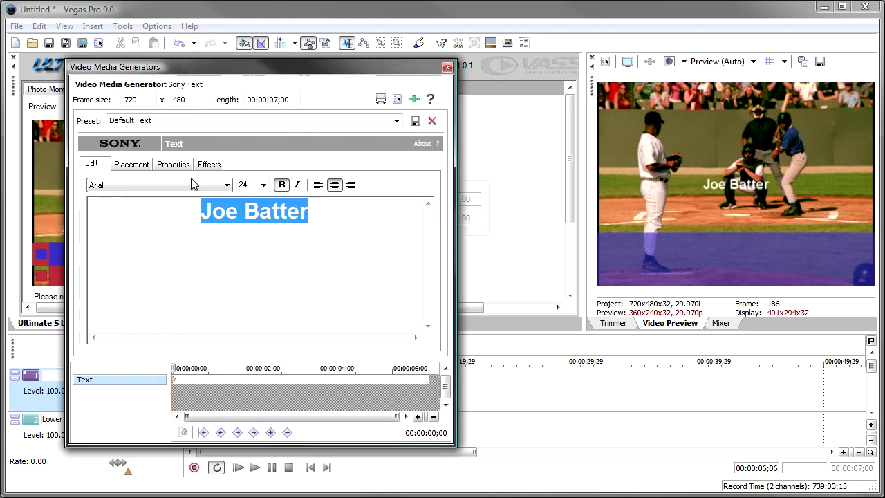
{"action": "left_click", "coordinate": [265, 185]}
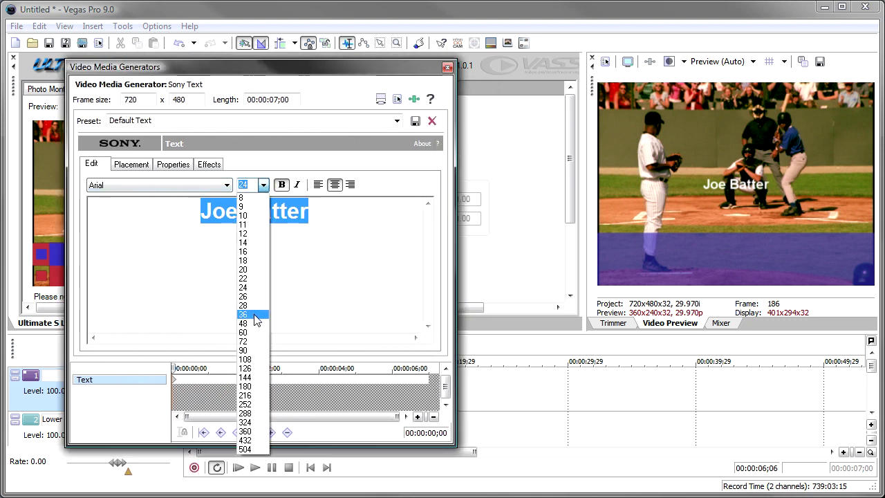
{"action": "left_click", "coordinate": [255, 315]}
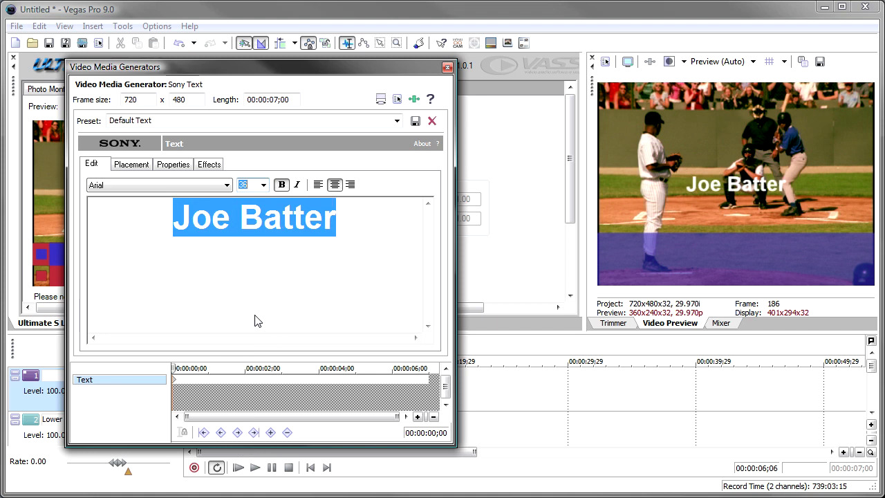
Move the title down onto the checkered lower-third bar in Placement and close the dialog
{"action": "left_click", "coordinate": [132, 165]}
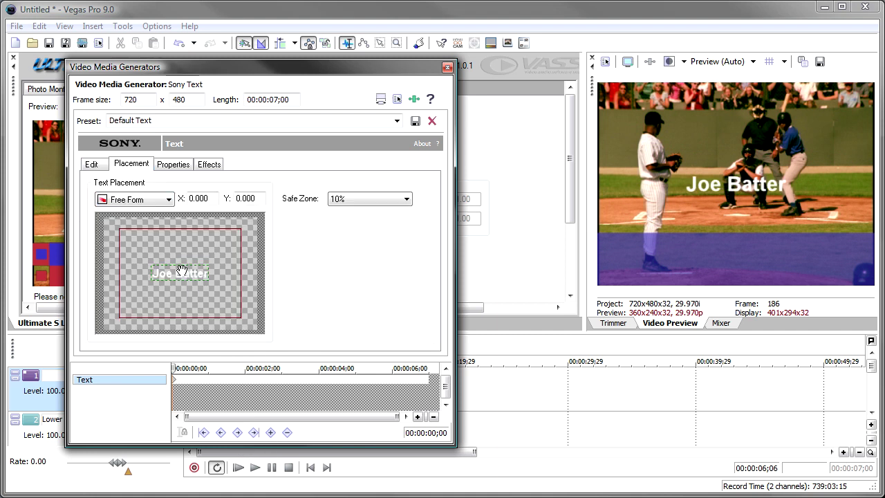
{"action": "left_click_drag", "start_coordinate": [182, 270], "coordinate": [164, 309]}
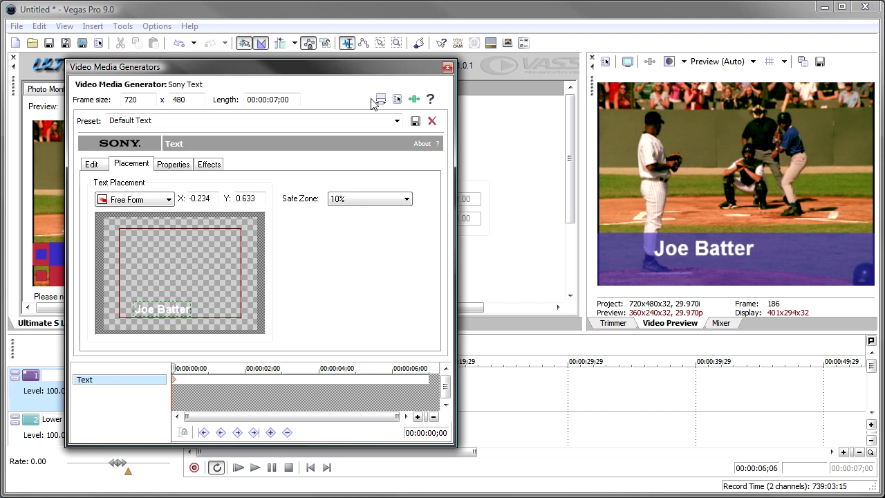
{"action": "left_click", "coordinate": [448, 67]}
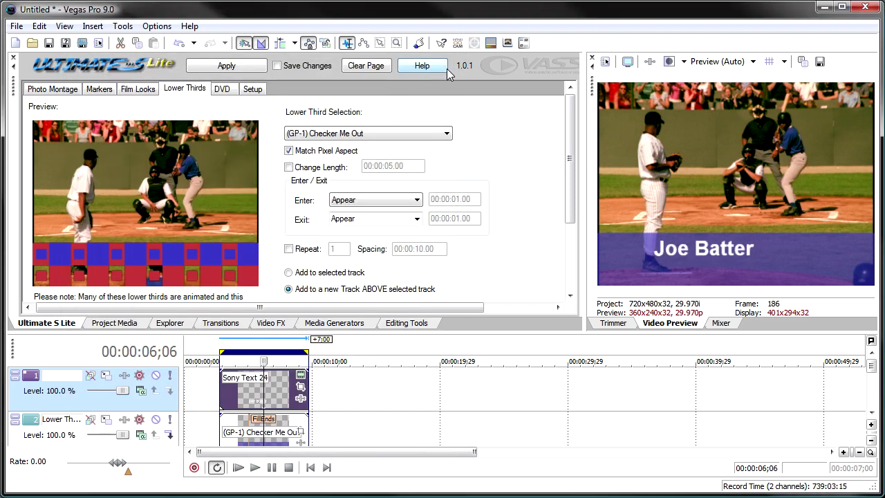
Trim the start of the Sony Text title event slightly later
{"action": "left_click", "coordinate": [223, 385]}
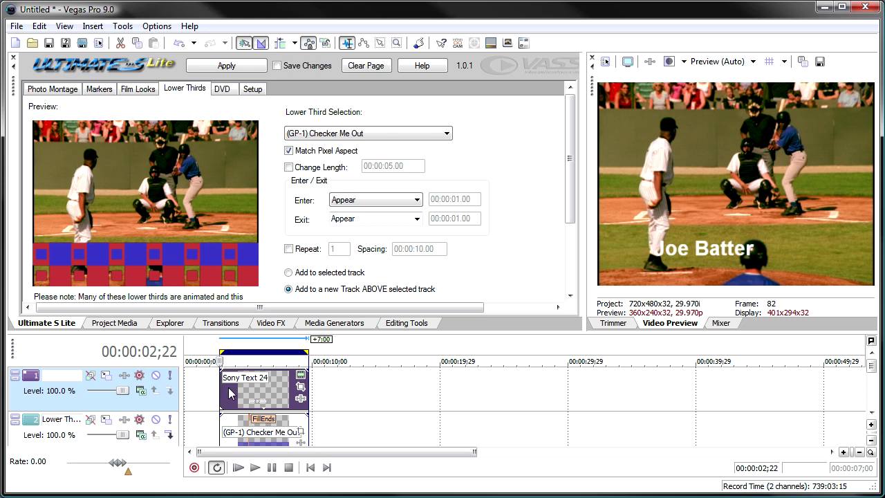
{"action": "left_click", "coordinate": [250, 431]}
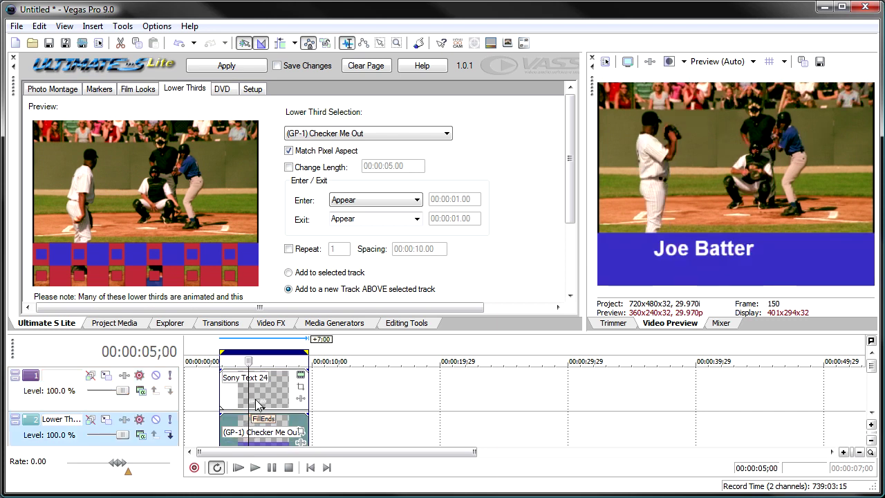
{"action": "left_click_drag", "start_coordinate": [222, 380], "coordinate": [246, 381]}
Preview the title over the lower third and add a fade-out of about 00:00:00;21
{"action": "left_click", "coordinate": [220, 384]}
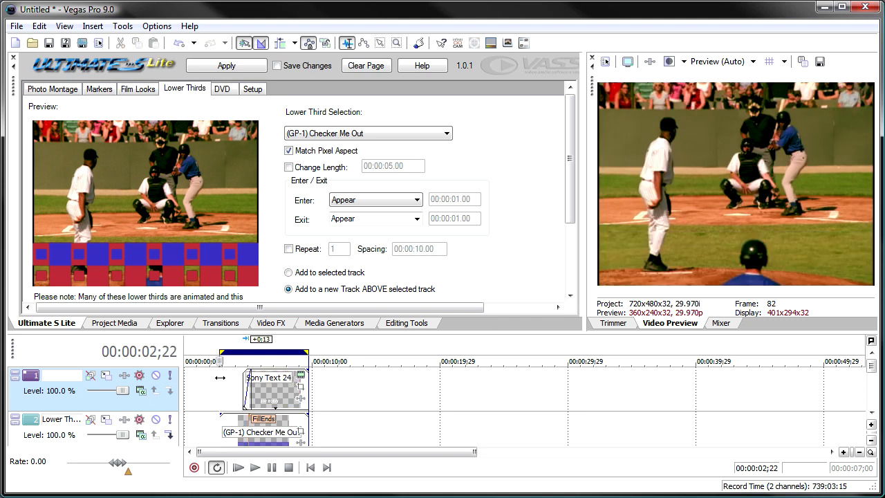
{"action": "key", "text": "space"}
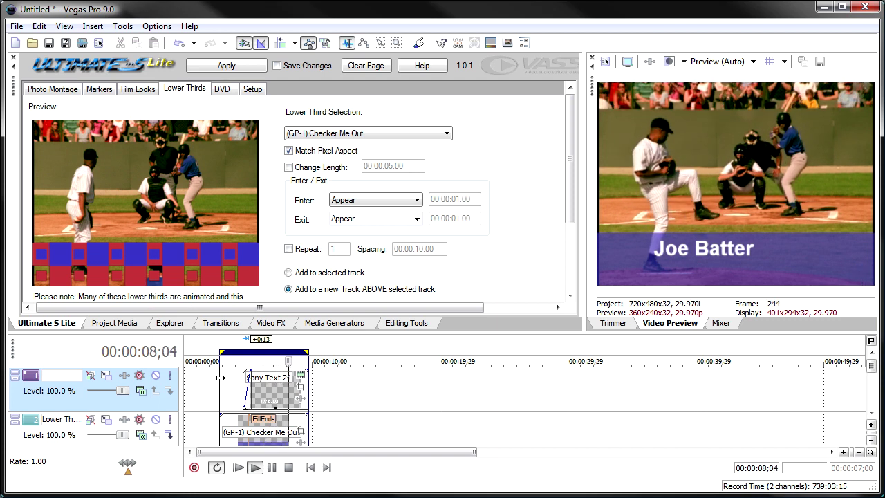
{"action": "key", "text": "space"}
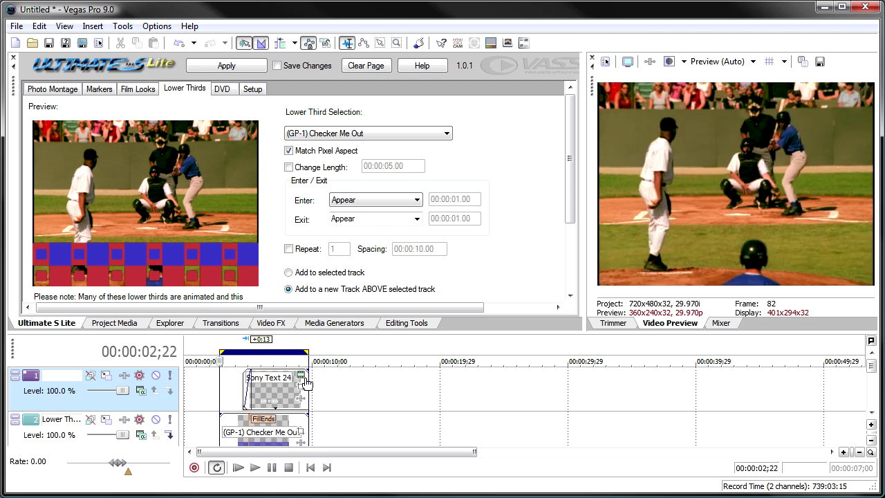
{"action": "left_click_drag", "start_coordinate": [307, 371], "coordinate": [307, 391]}
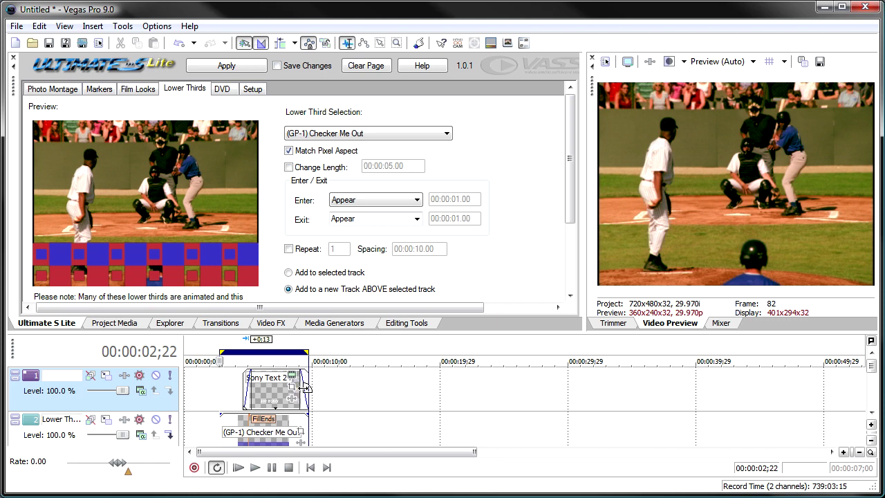
Replace the title's fade-out with a Sony Push transition
{"action": "right_click", "coordinate": [304, 388]}
{"action": "left_click", "coordinate": [304, 389]}
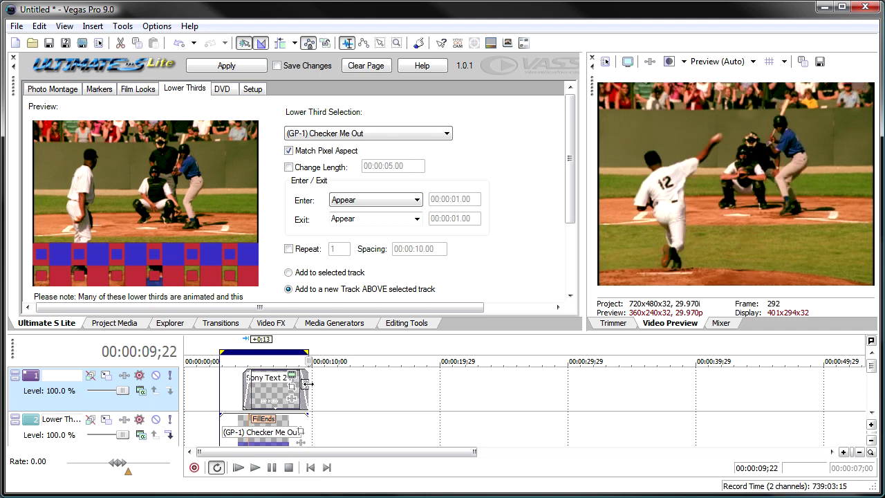
{"action": "scroll", "coordinate": [373, 401], "scroll_direction": "up", "scroll_amount": 1}
{"action": "right_click", "coordinate": [422, 391]}
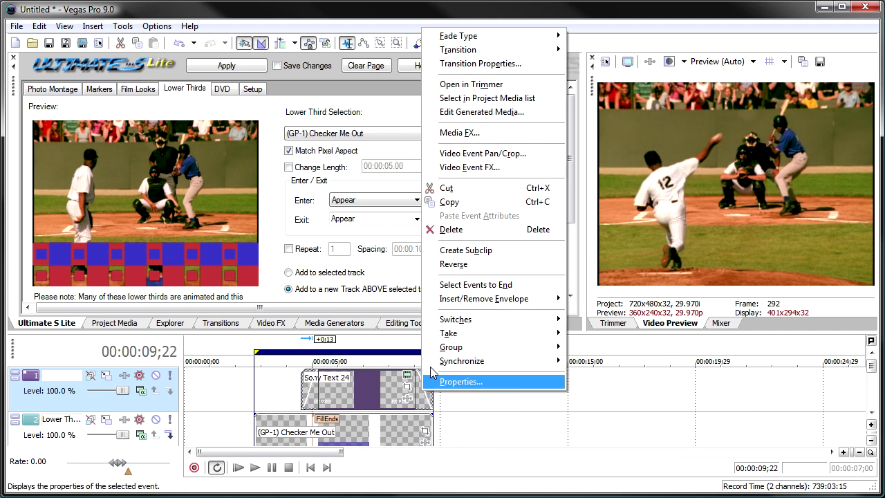
{"action": "mouse_move", "coordinate": [509, 52]}
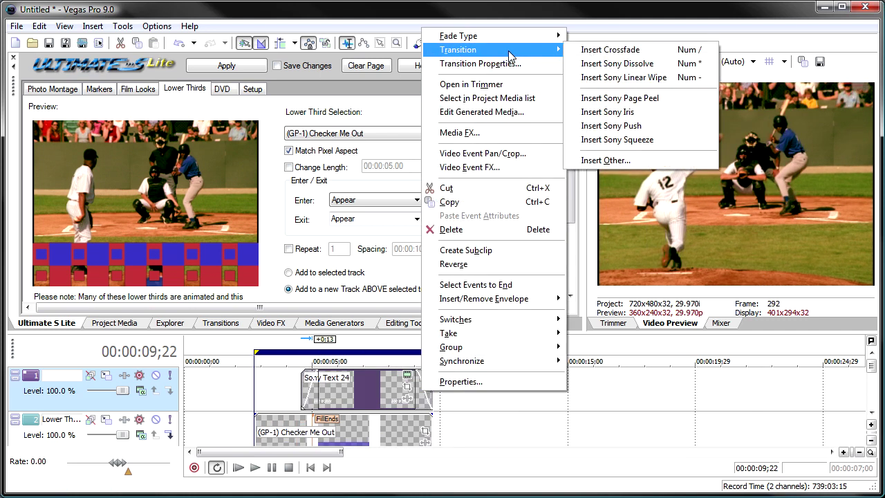
{"action": "left_click", "coordinate": [607, 126]}
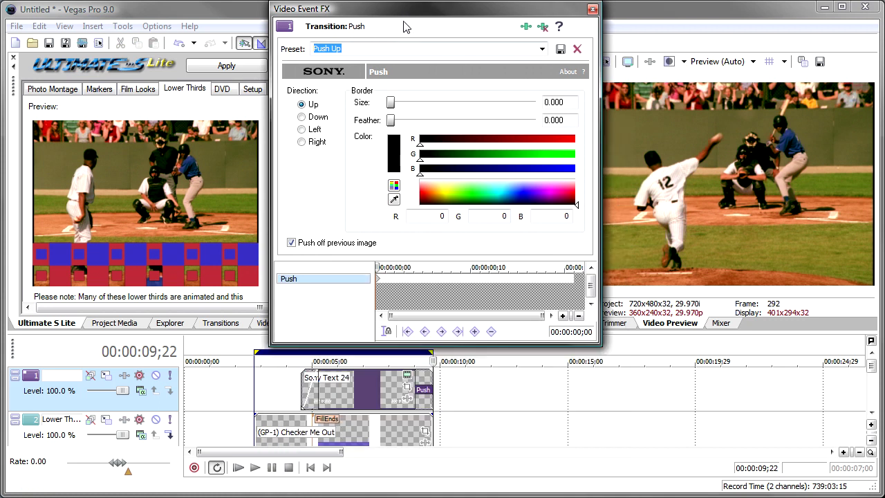
Set the Sony Push transition to the Push Right preset
{"action": "left_click_drag", "start_coordinate": [406, 21], "coordinate": [280, 139]}
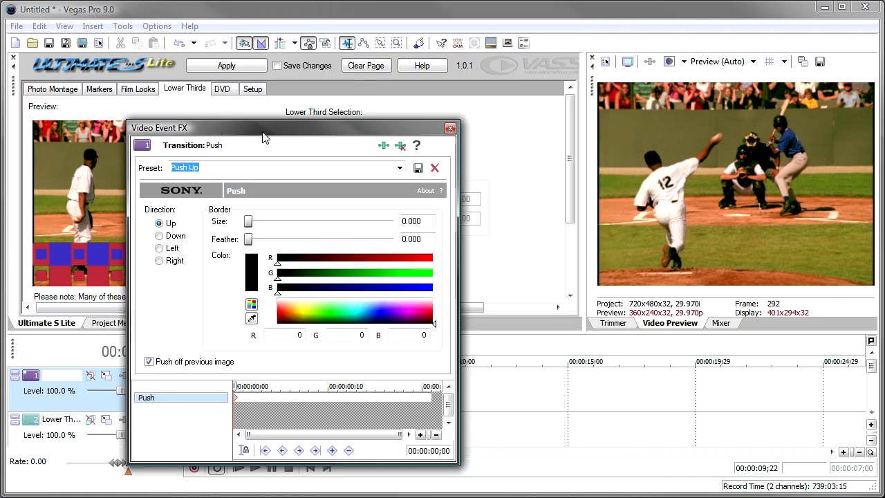
{"action": "left_click", "coordinate": [400, 168]}
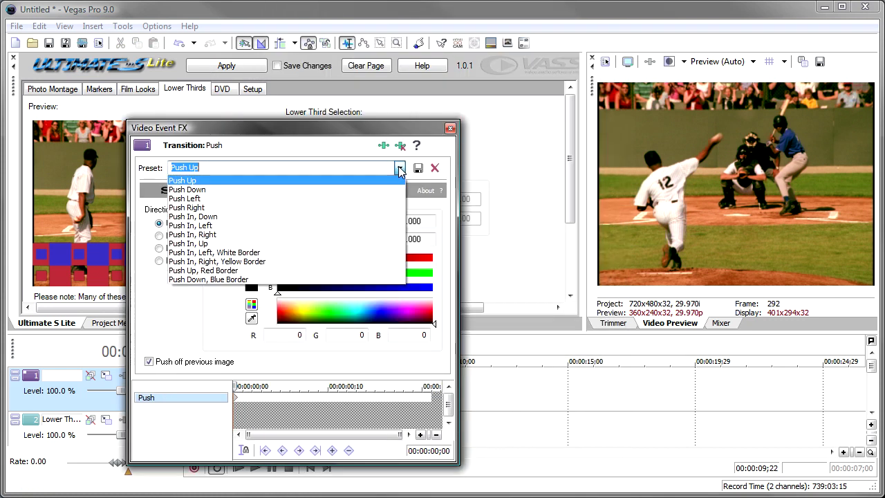
{"action": "left_click", "coordinate": [366, 206]}
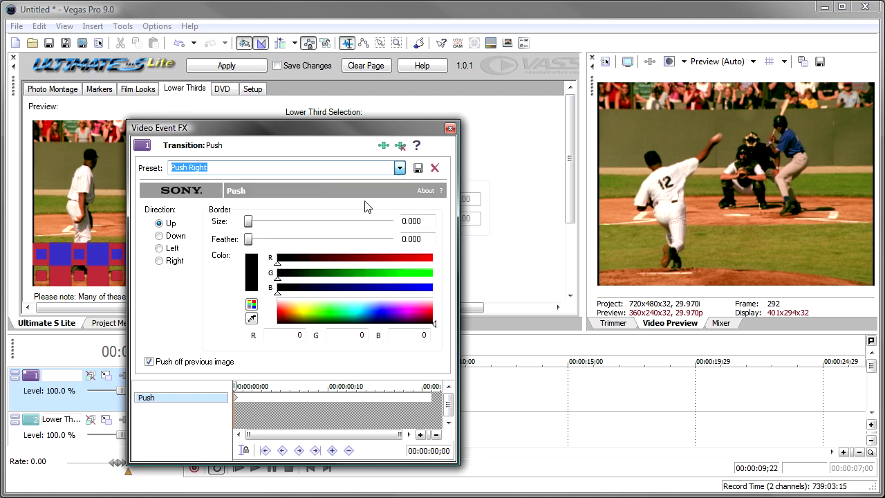
Close the transition settings and preview the Push Right exit twice
{"action": "left_click", "coordinate": [450, 129]}
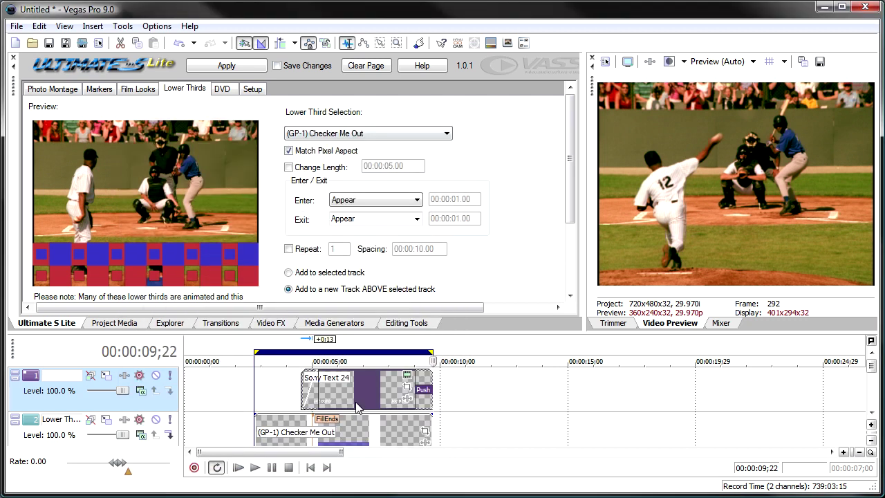
{"action": "left_click", "coordinate": [390, 388]}
{"action": "key", "text": "space"}
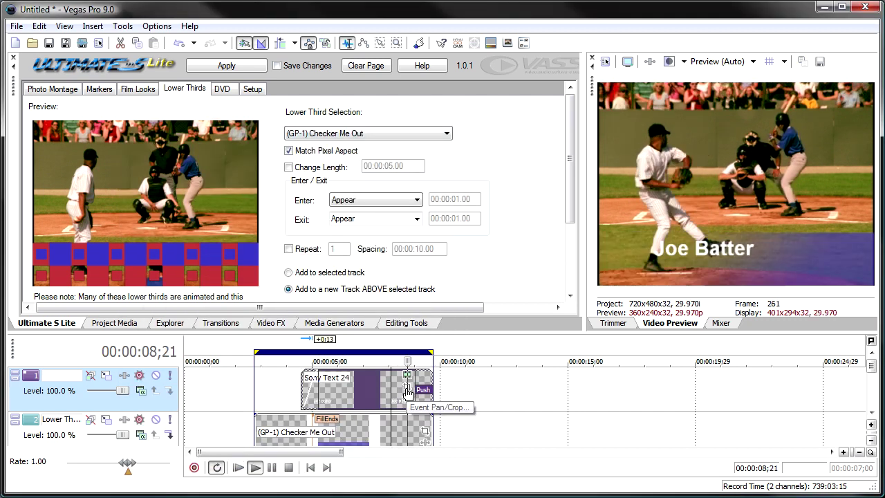
{"action": "key", "text": "space"}
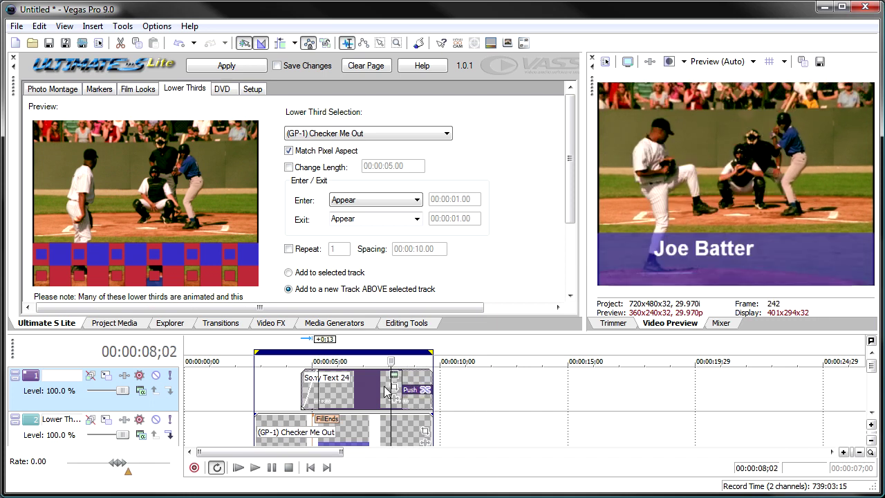
{"action": "key", "text": "space"}
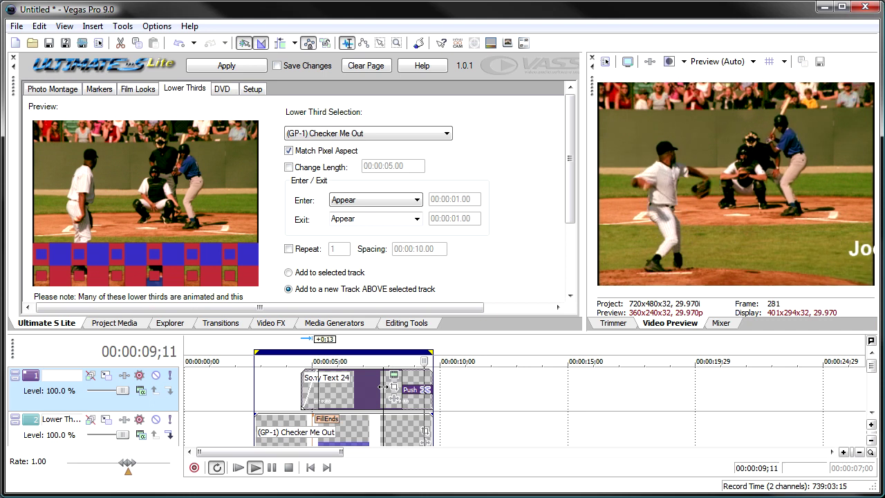
{"action": "key", "text": "space"}
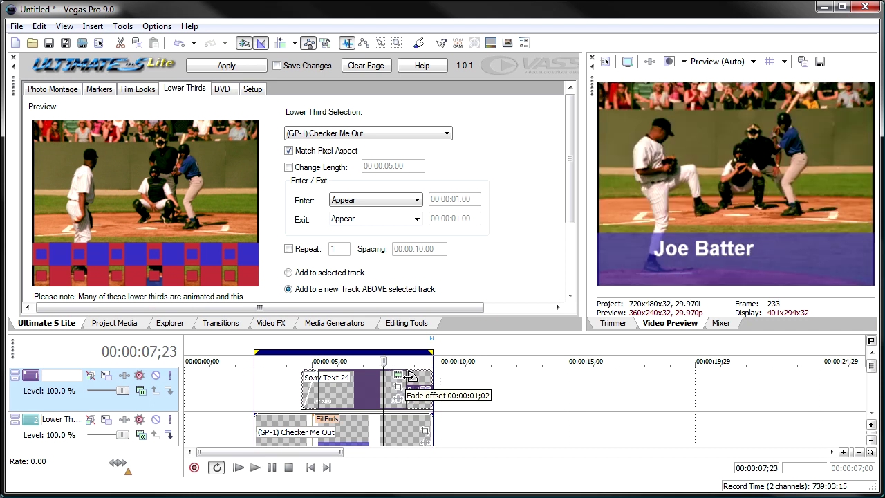
Trim 15 frames off the title event's end, adjust the push-out length, and preview
{"action": "left_click_drag", "start_coordinate": [433, 378], "coordinate": [420, 378]}
{"action": "left_click", "coordinate": [390, 380]}
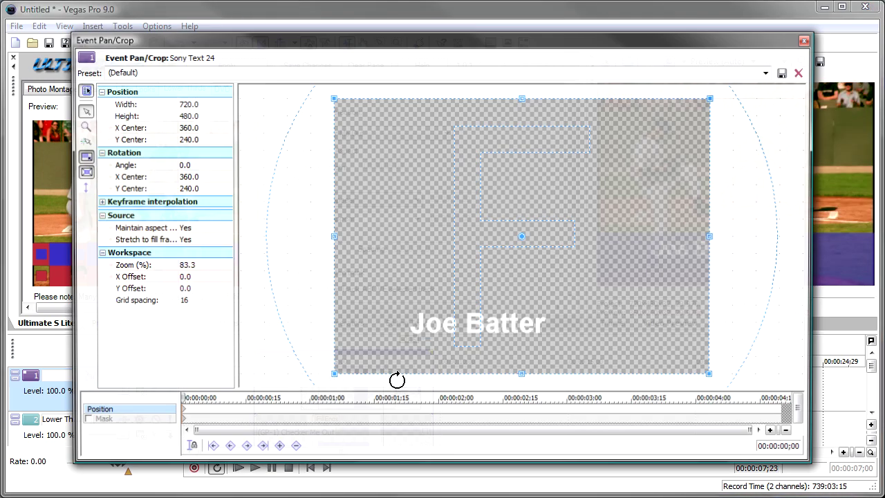
{"action": "left_click", "coordinate": [805, 41]}
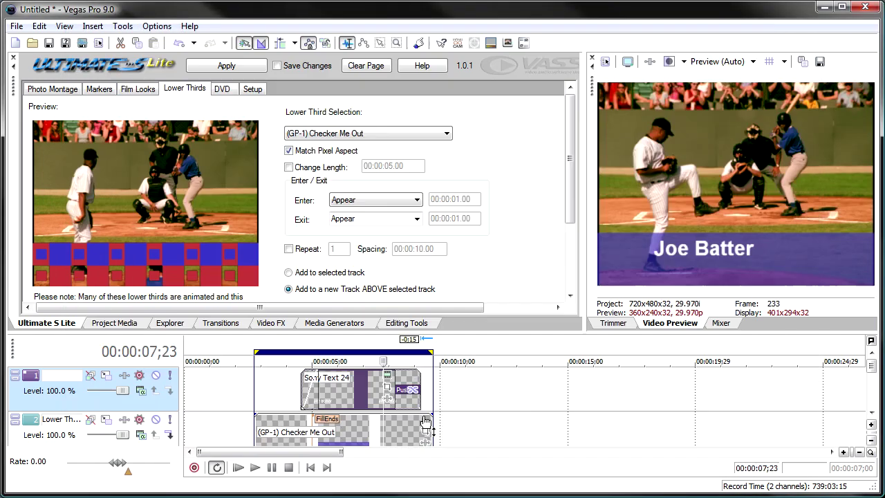
{"action": "left_click_drag", "start_coordinate": [399, 376], "coordinate": [400, 377]}
{"action": "left_click", "coordinate": [366, 396]}
{"action": "key", "text": "space"}
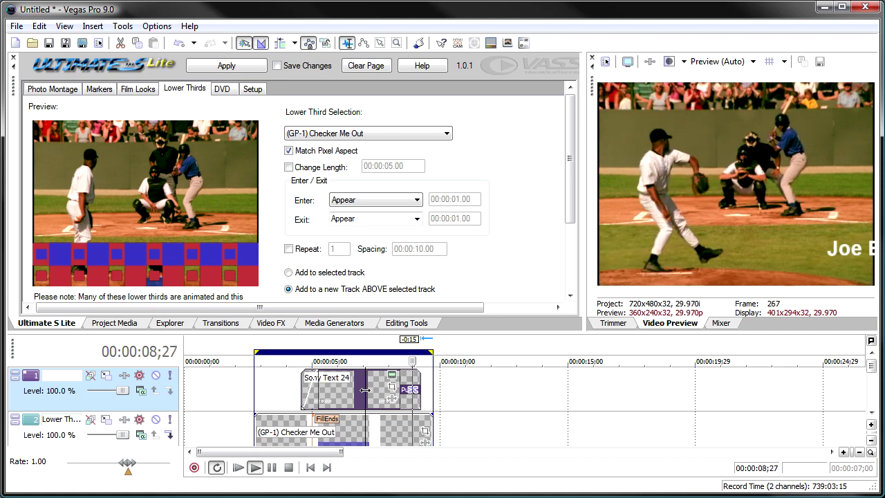
{"action": "key", "text": "space"}
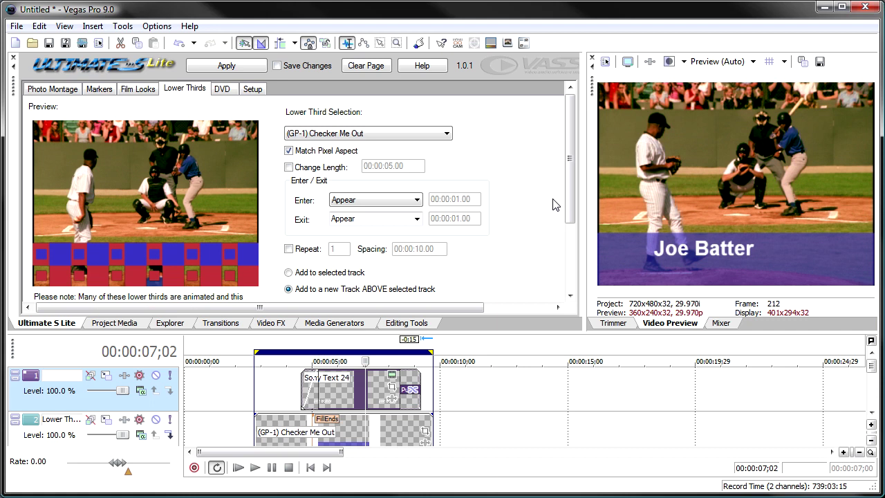
{"action": "left_click", "coordinate": [298, 168]}
{"action": "left_click", "coordinate": [298, 168]}
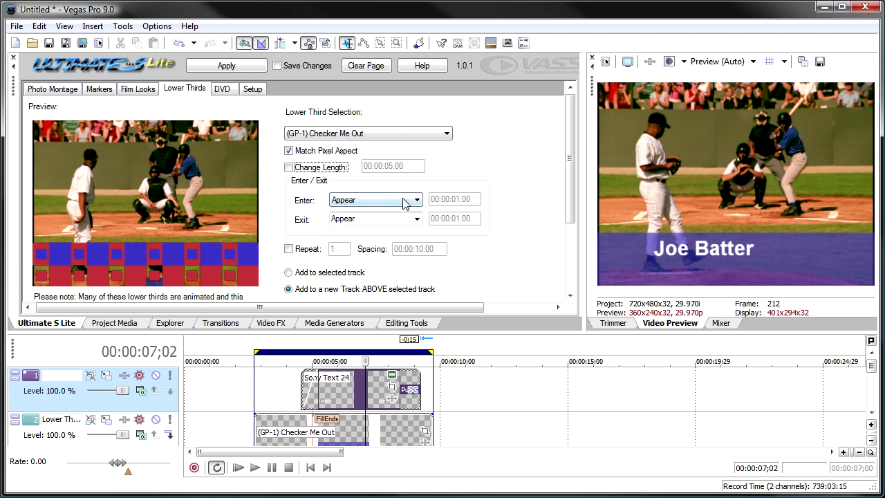
{"action": "left_click", "coordinate": [415, 200]}
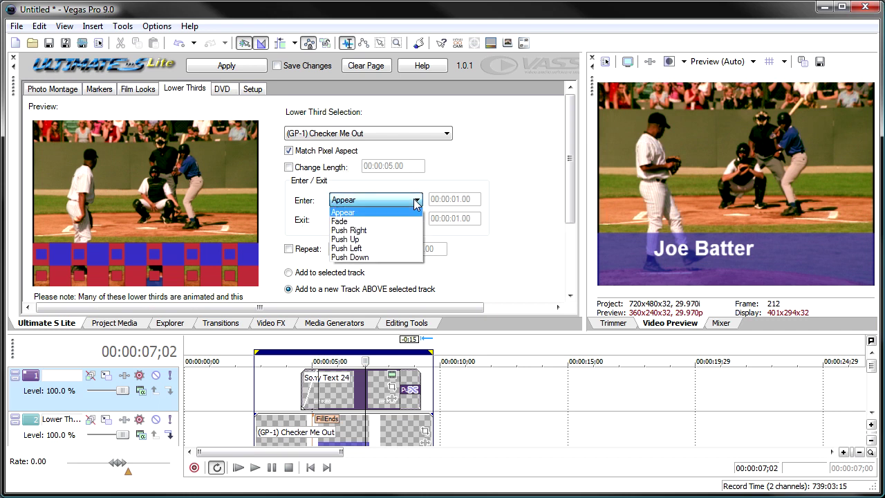
{"action": "left_click", "coordinate": [396, 188]}
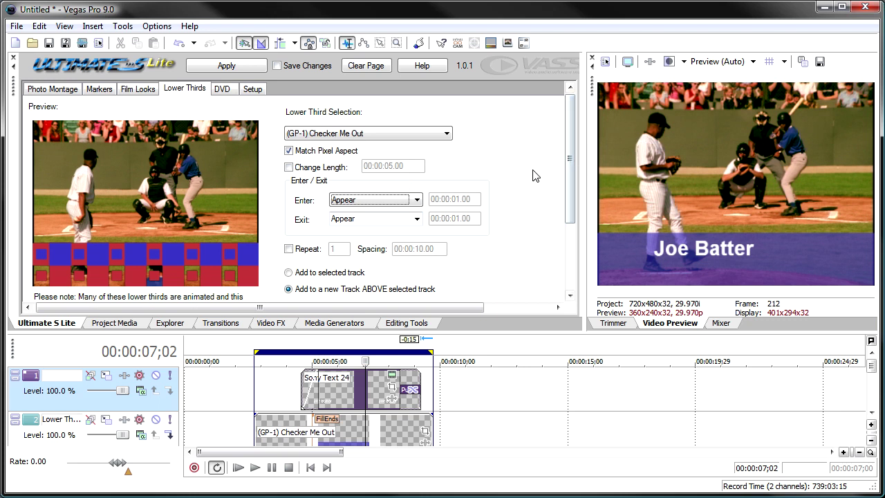
Choose (GP-1) Laying Pipe for the lower-third event, set to replace it as a take
{"action": "left_click", "coordinate": [331, 434]}
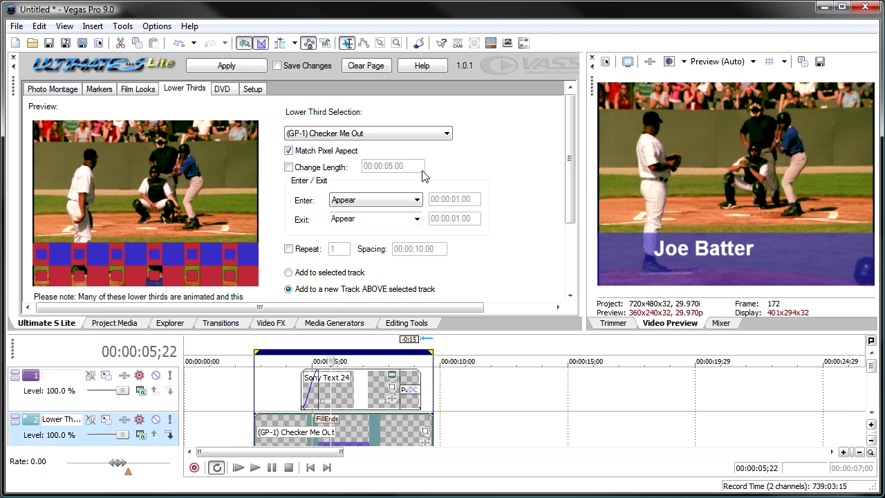
{"action": "left_click", "coordinate": [445, 133]}
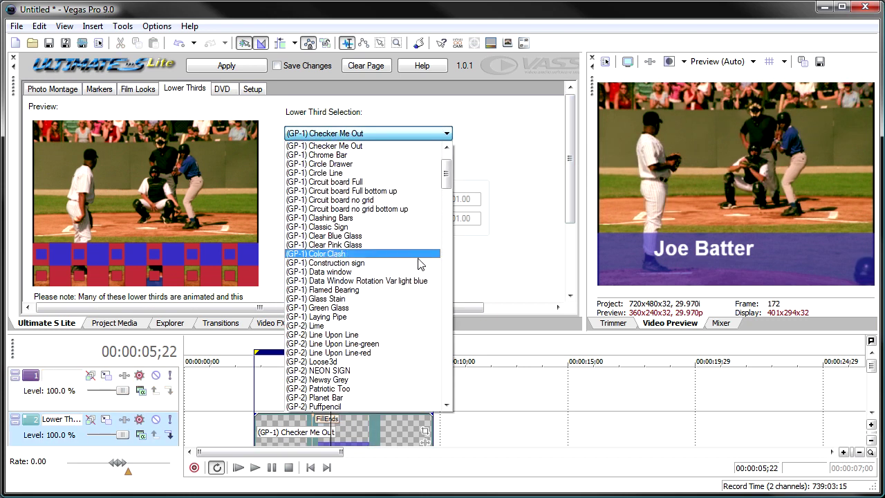
{"action": "left_click", "coordinate": [402, 317]}
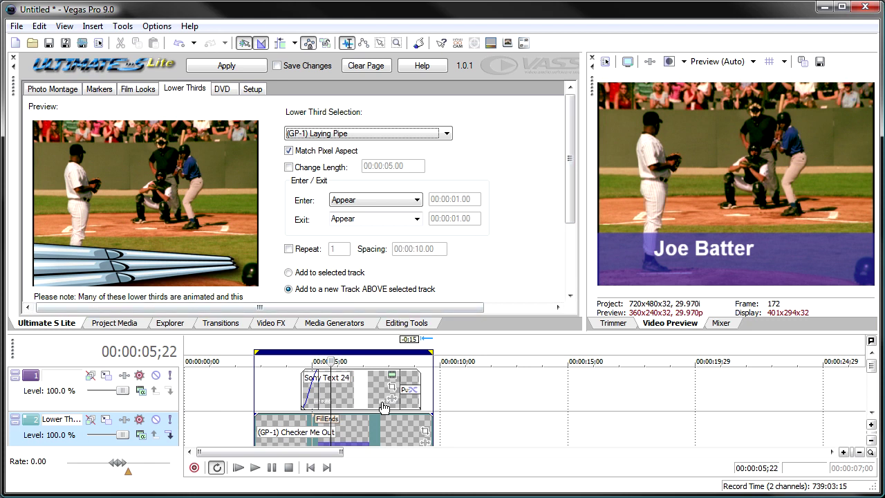
{"action": "left_click_drag", "start_coordinate": [567, 185], "coordinate": [565, 256]}
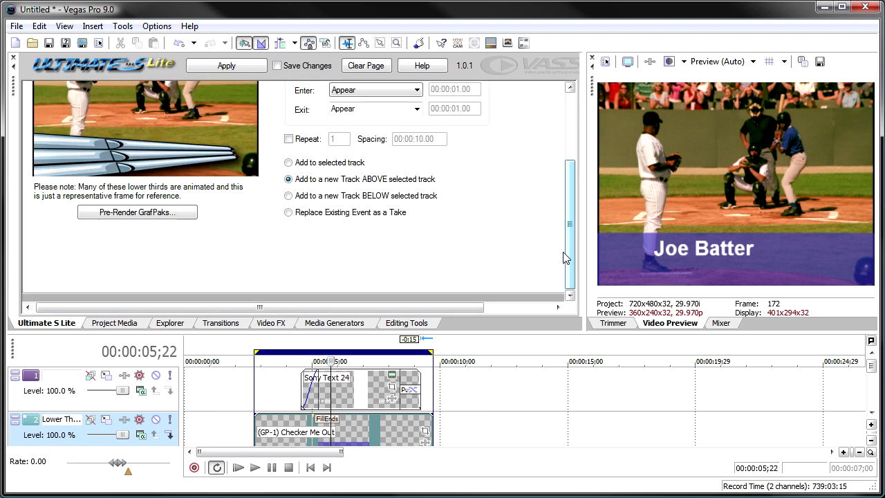
{"action": "left_click", "coordinate": [289, 213]}
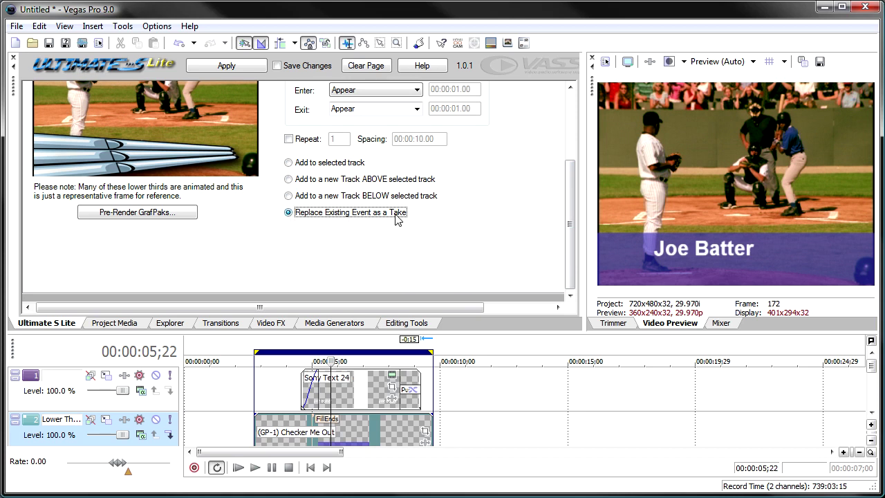
Set the Laying Pipe entry to Push Up and apply it as a take
{"action": "left_click", "coordinate": [292, 435]}
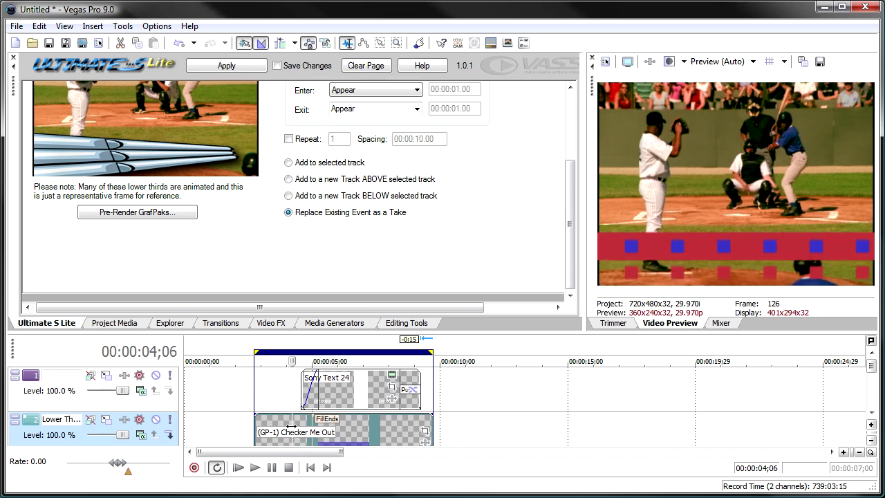
{"action": "left_click_drag", "start_coordinate": [569, 239], "coordinate": [570, 174]}
{"action": "left_click", "coordinate": [417, 201]}
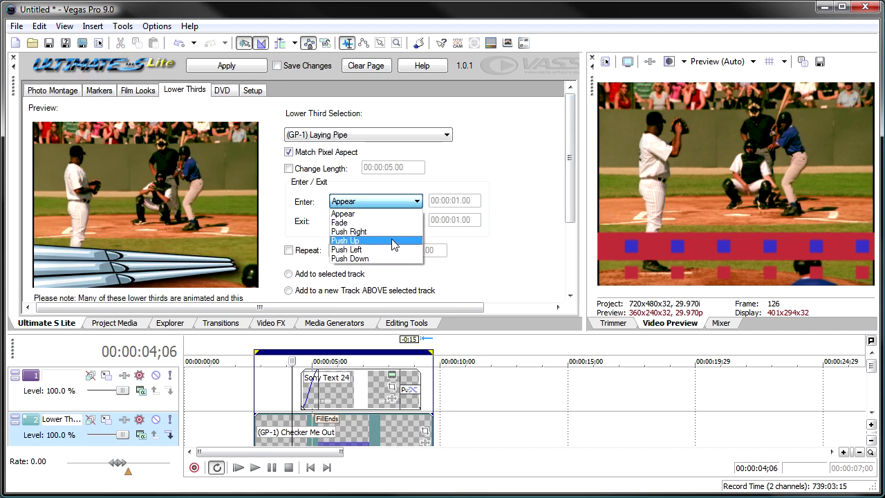
{"action": "left_click", "coordinate": [392, 240]}
{"action": "left_click_drag", "start_coordinate": [569, 198], "coordinate": [569, 245]}
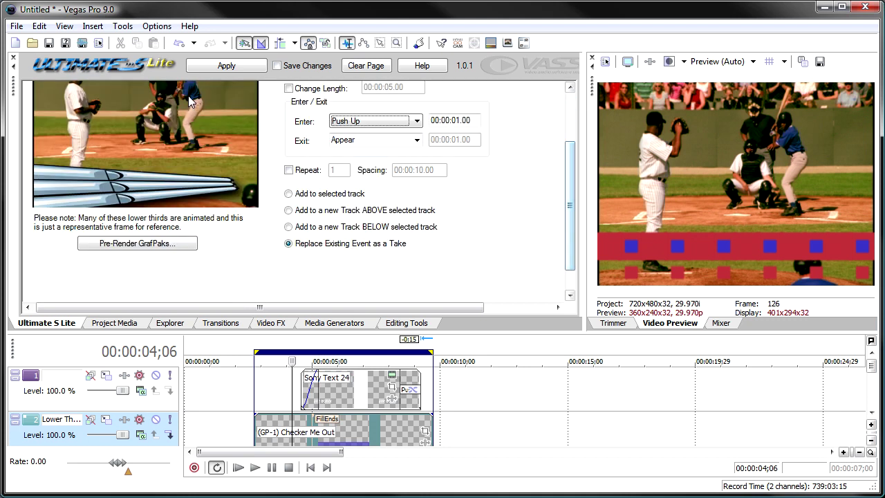
{"action": "left_click", "coordinate": [211, 69]}
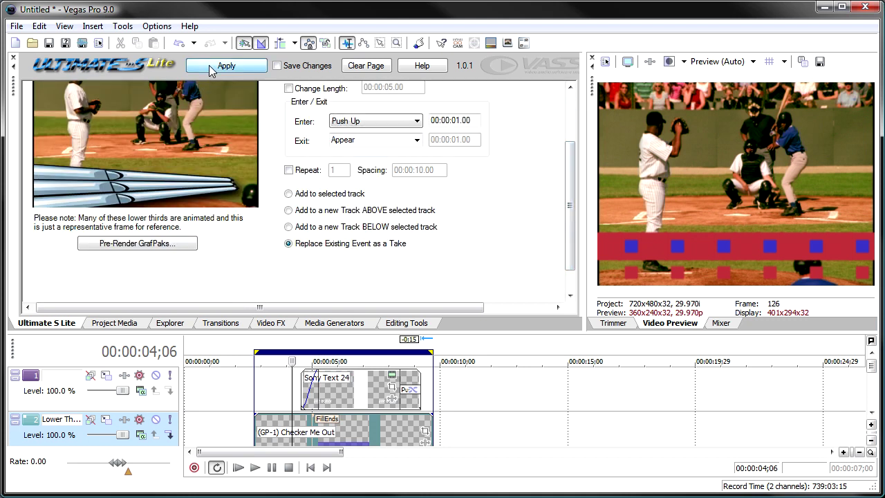
Play back the Laying Pipe lower third from the event's start
{"action": "left_click", "coordinate": [256, 423]}
{"action": "key", "text": "space"}
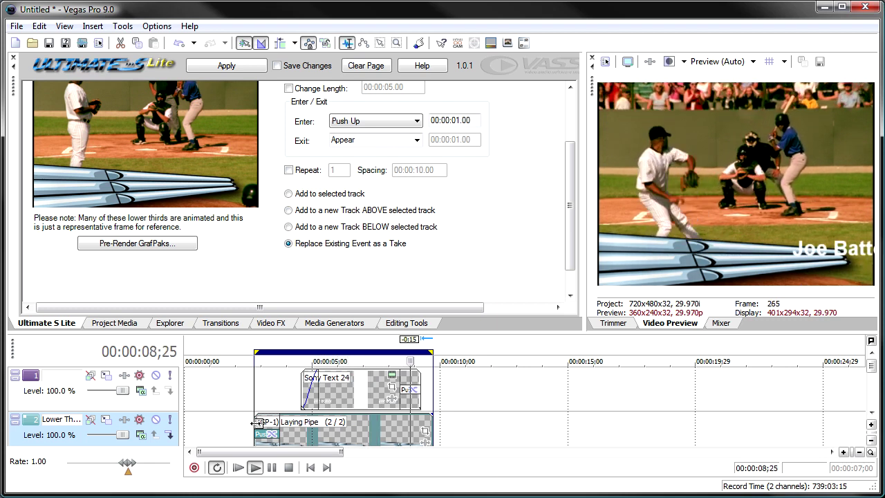
{"action": "key", "text": "space"}
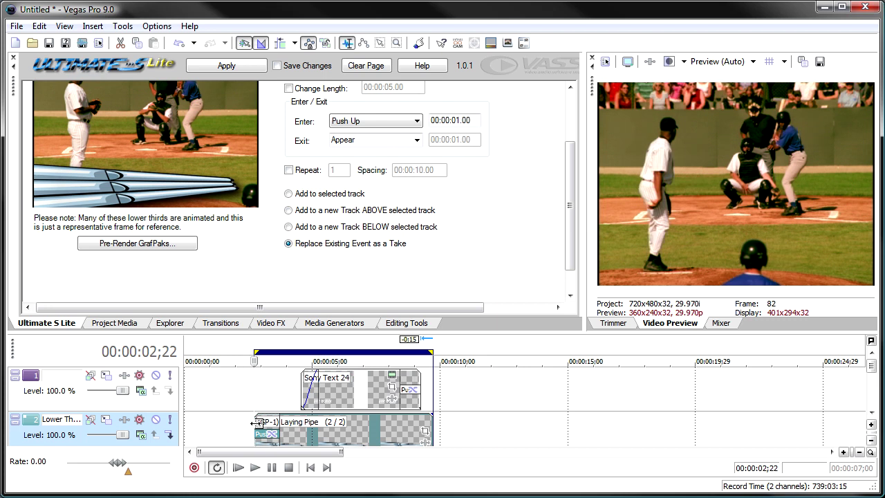
Set the exit to Push Down, apply it as a new take, and preview it
{"action": "left_click_drag", "start_coordinate": [568, 204], "coordinate": [571, 171]}
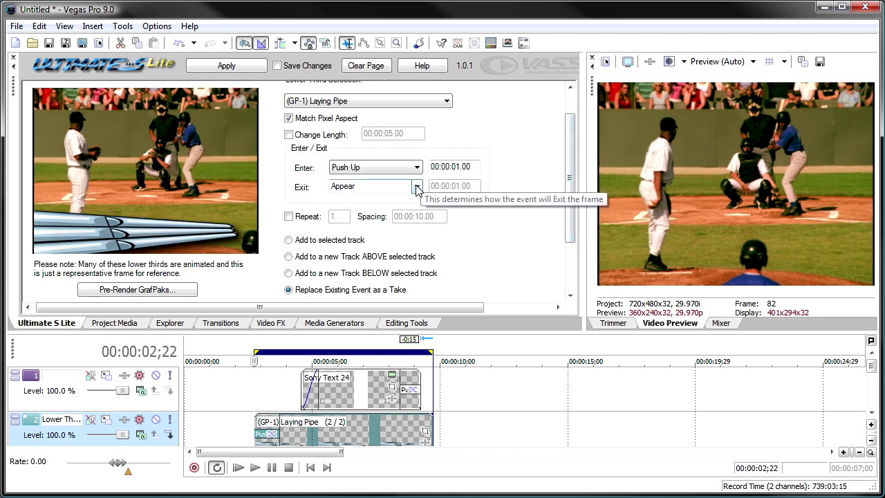
{"action": "left_click", "coordinate": [417, 187]}
{"action": "left_click", "coordinate": [392, 245]}
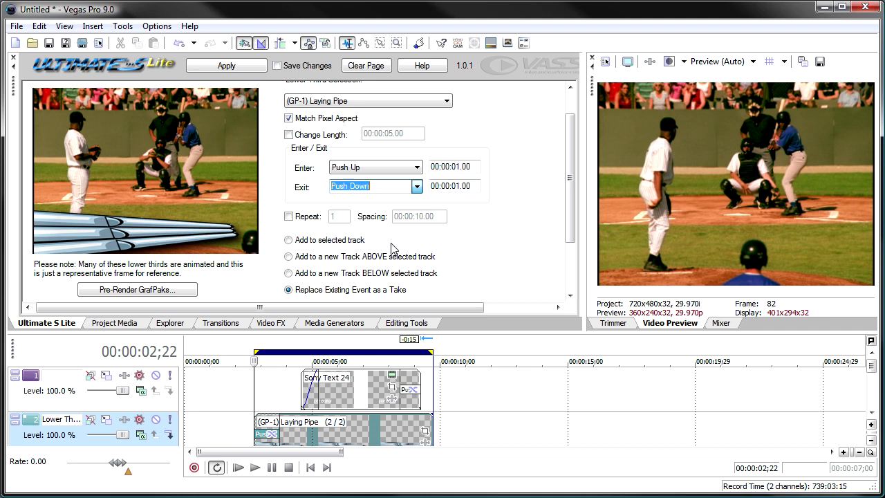
{"action": "left_click", "coordinate": [336, 432]}
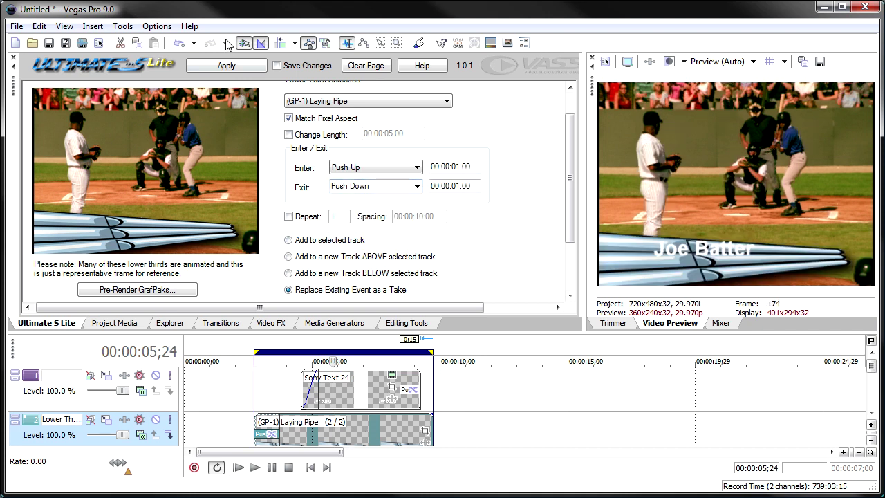
{"action": "left_click", "coordinate": [226, 66]}
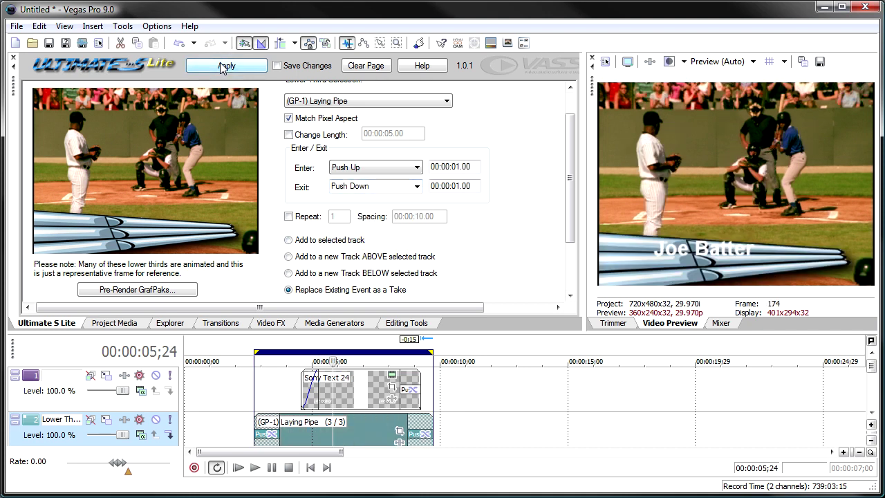
{"action": "left_click", "coordinate": [255, 379]}
{"action": "key", "text": "space"}
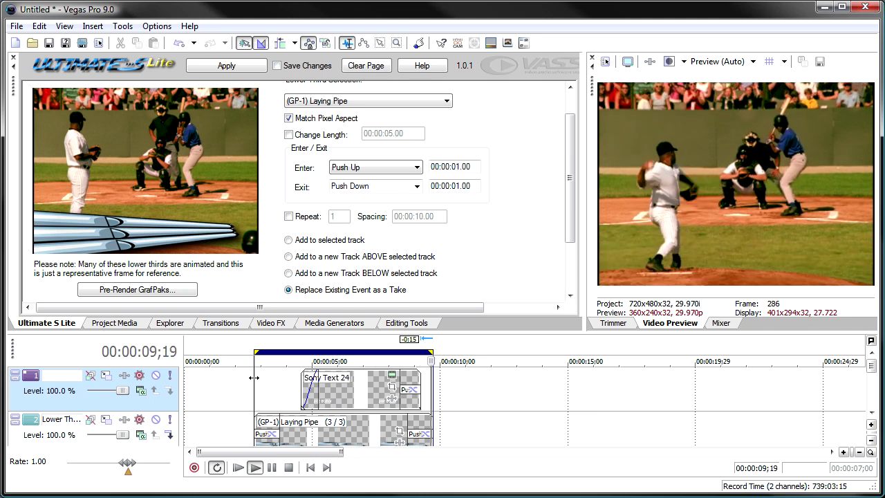
{"action": "key", "text": "space"}
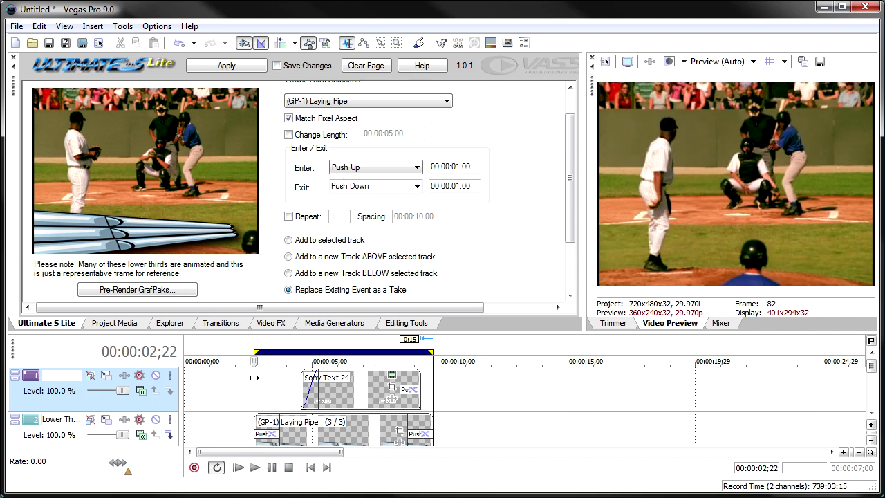
{"action": "left_click", "coordinate": [301, 220]}
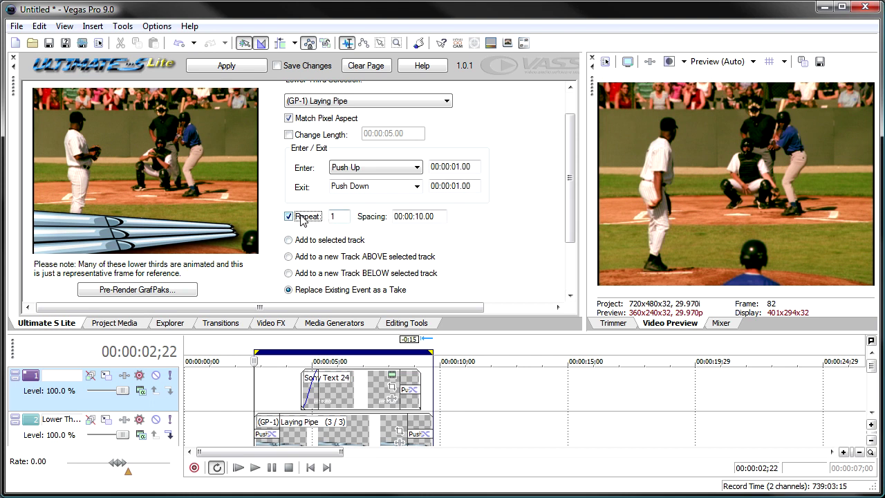
{"action": "left_click", "coordinate": [302, 218]}
{"action": "left_click_drag", "start_coordinate": [570, 212], "coordinate": [569, 242]}
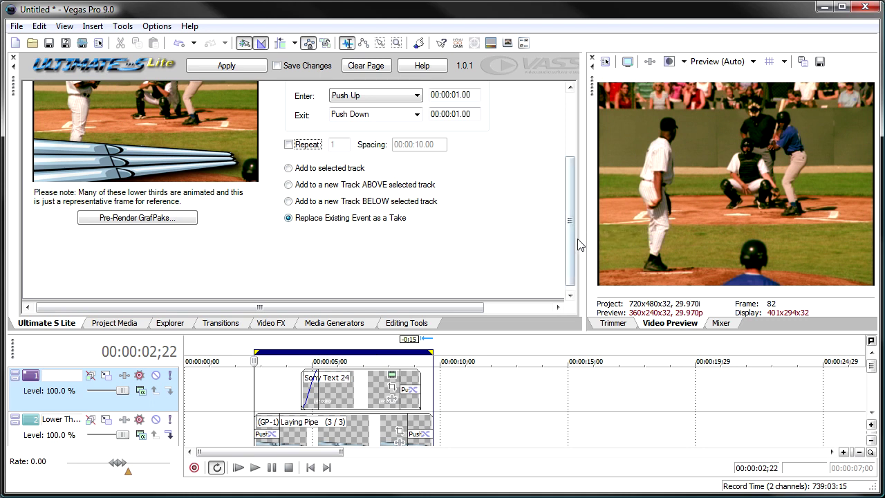
Select the track-2 lower-third event and cycle its Checker Me Out and Laying Pipe takes with T
{"action": "scroll", "coordinate": [574, 242], "scroll_direction": "down", "scroll_amount": 1}
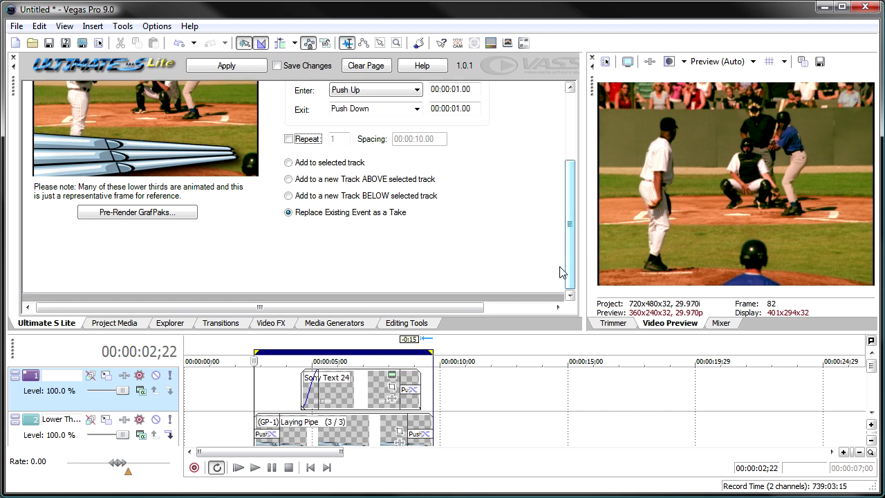
{"action": "left_click", "coordinate": [360, 395]}
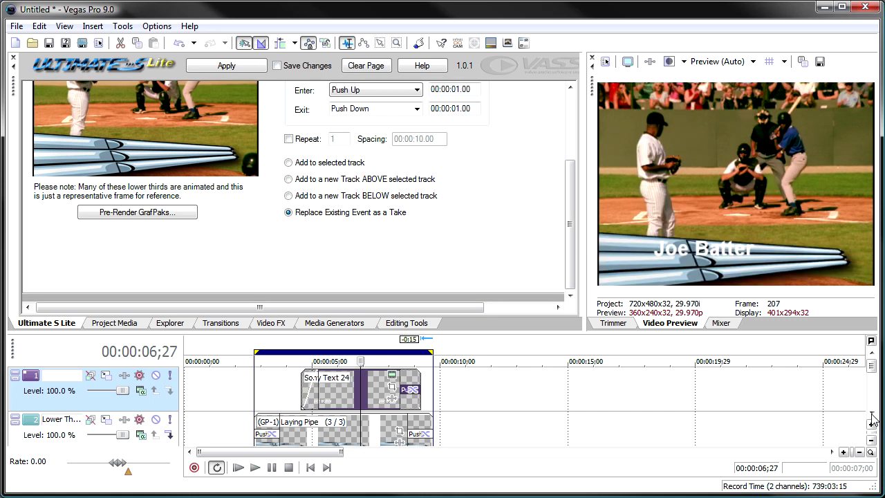
{"action": "scroll", "coordinate": [871, 428], "scroll_direction": "down", "scroll_amount": 1}
{"action": "left_click", "coordinate": [338, 385]}
{"action": "left_click", "coordinate": [338, 386]}
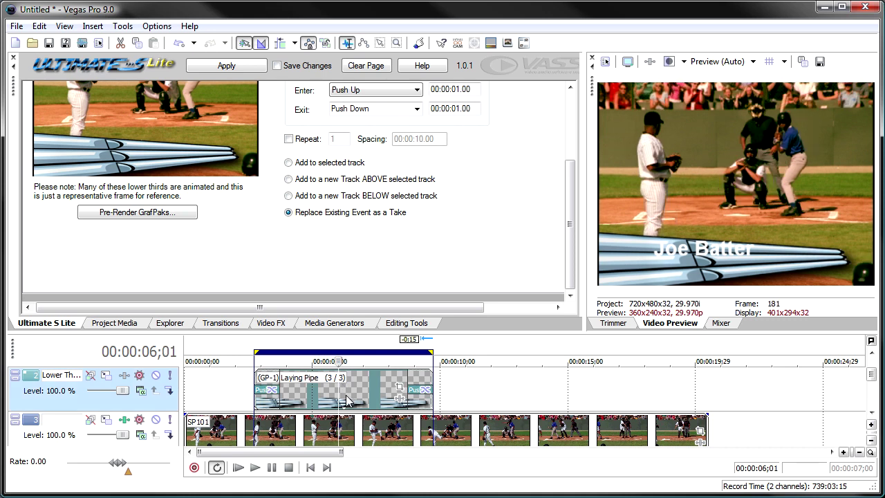
{"action": "key", "text": "t"}
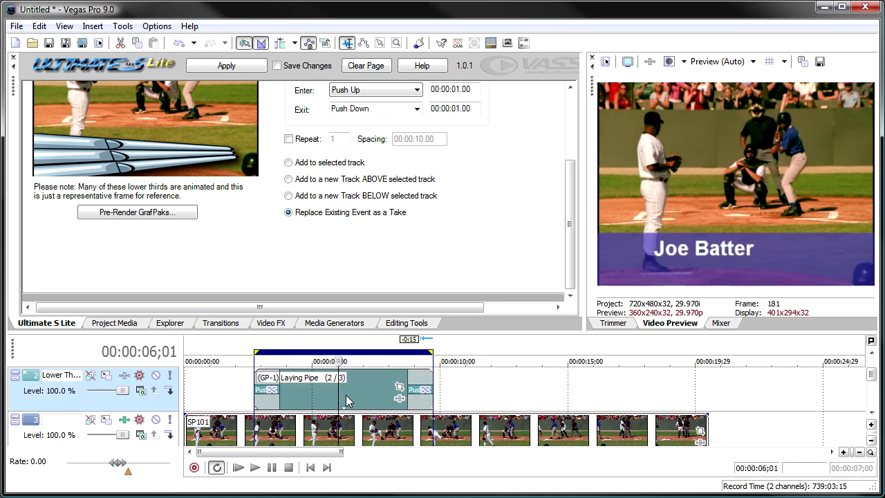
{"action": "key", "text": "t"}
{"action": "key", "text": "t"}
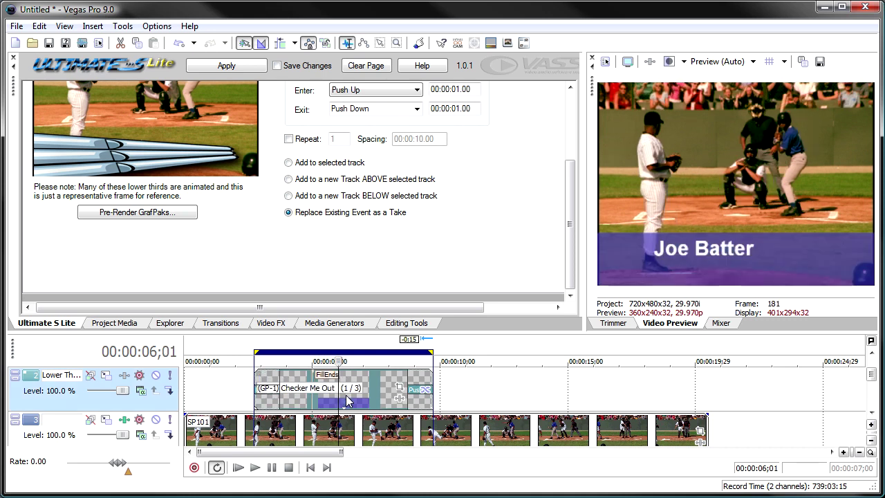
{"action": "key", "text": "t"}
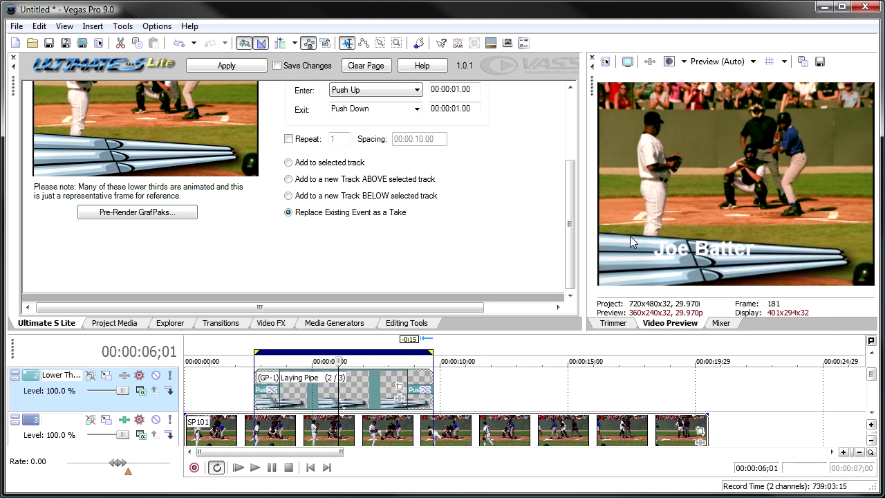
{"action": "scroll", "coordinate": [570, 172], "scroll_direction": "up", "scroll_amount": 2}
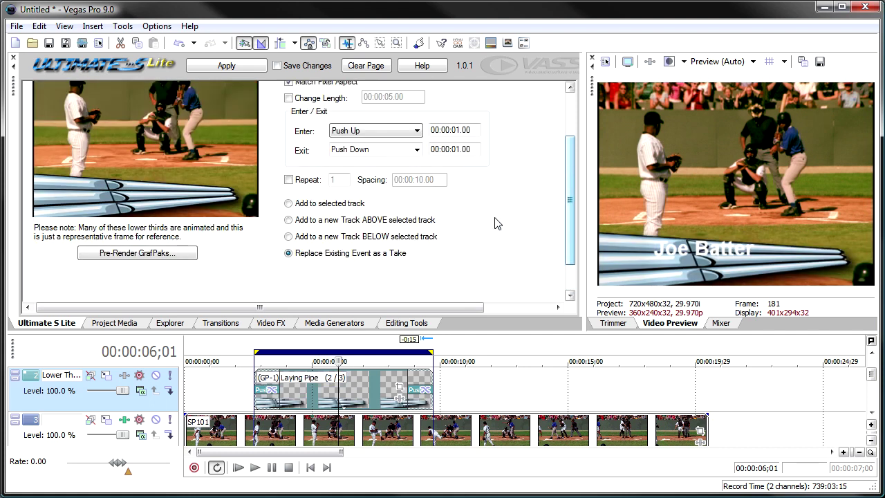
{"action": "scroll", "coordinate": [568, 188], "scroll_direction": "up", "scroll_amount": 2}
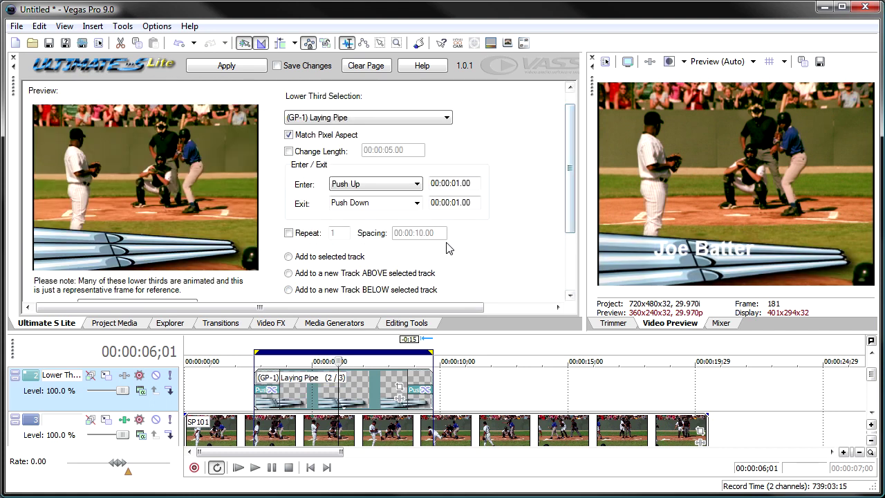
{"action": "scroll", "coordinate": [571, 184], "scroll_direction": "down", "scroll_amount": 3}
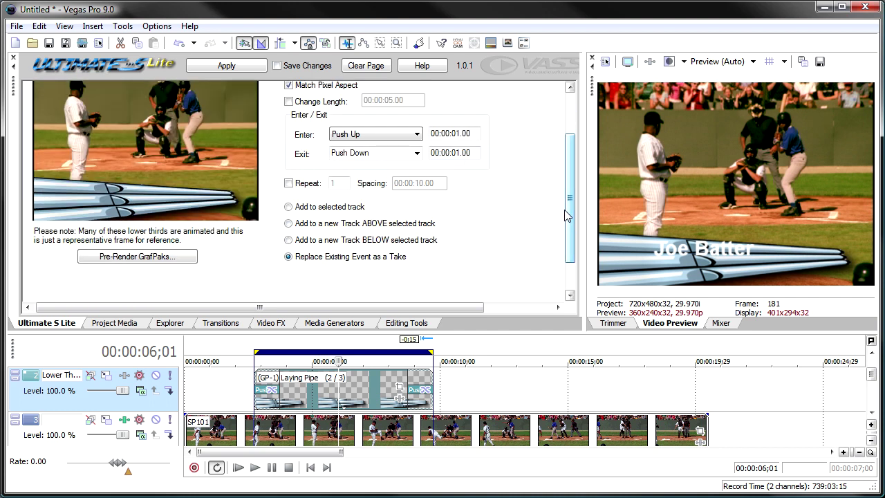
{"action": "left_click", "coordinate": [159, 257]}
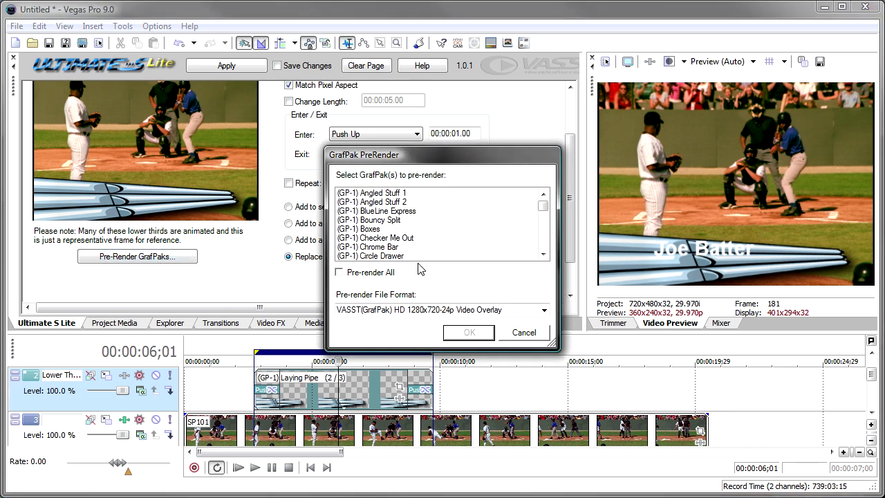
{"action": "left_click", "coordinate": [545, 309]}
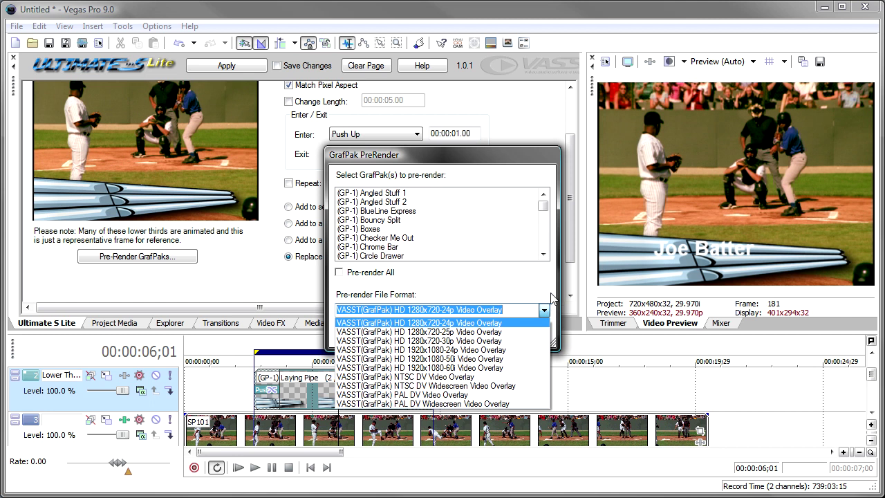
{"action": "left_click", "coordinate": [551, 298]}
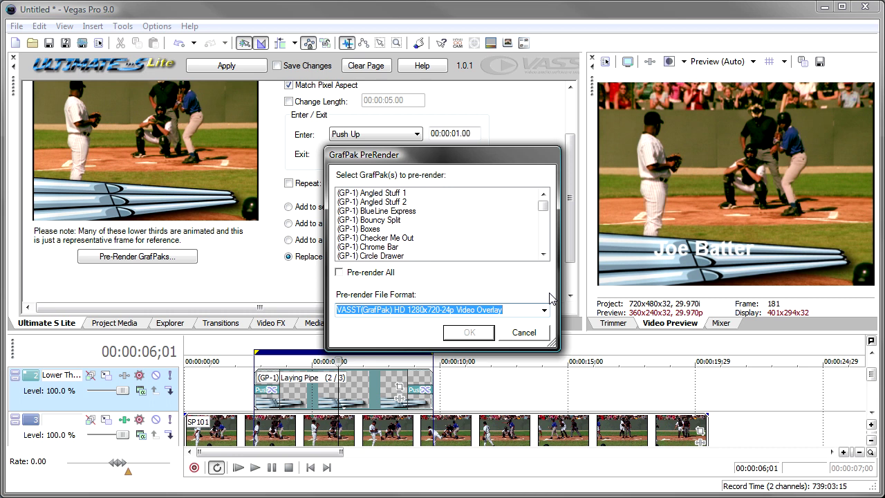
{"action": "left_click", "coordinate": [523, 334]}
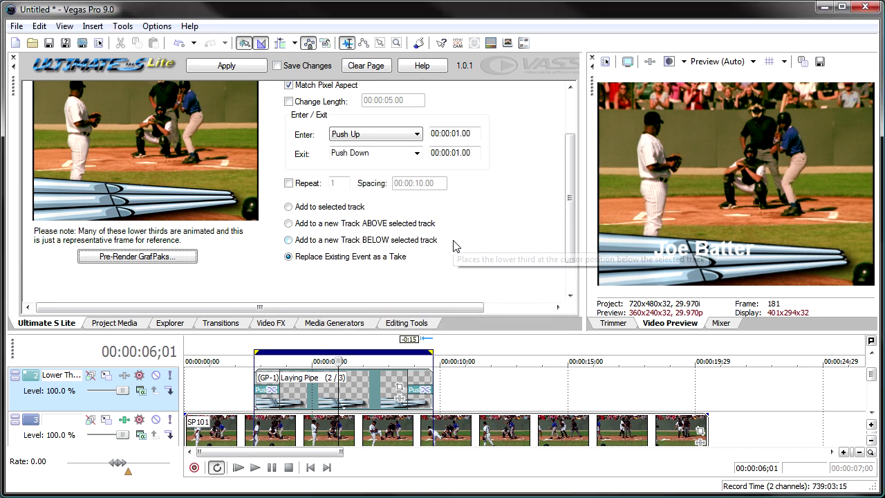
Pull the Ultimate S Lite panel showing the Laying Pipe lower-third settings out into a floating window
{"action": "left_click", "coordinate": [571, 103]}
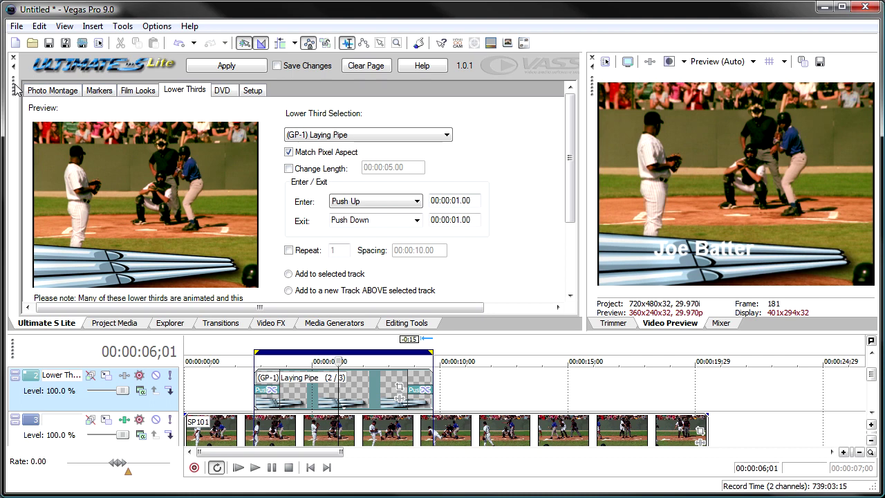
{"action": "left_click_drag", "start_coordinate": [16, 86], "coordinate": [69, 115]}
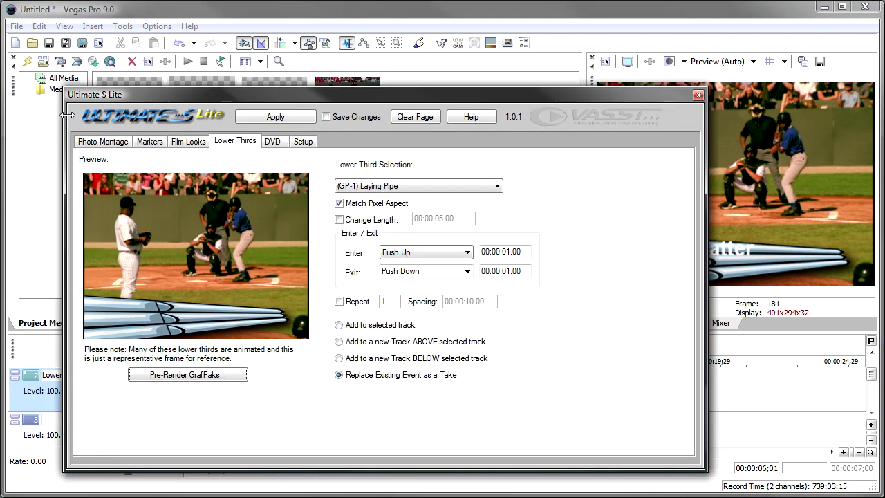